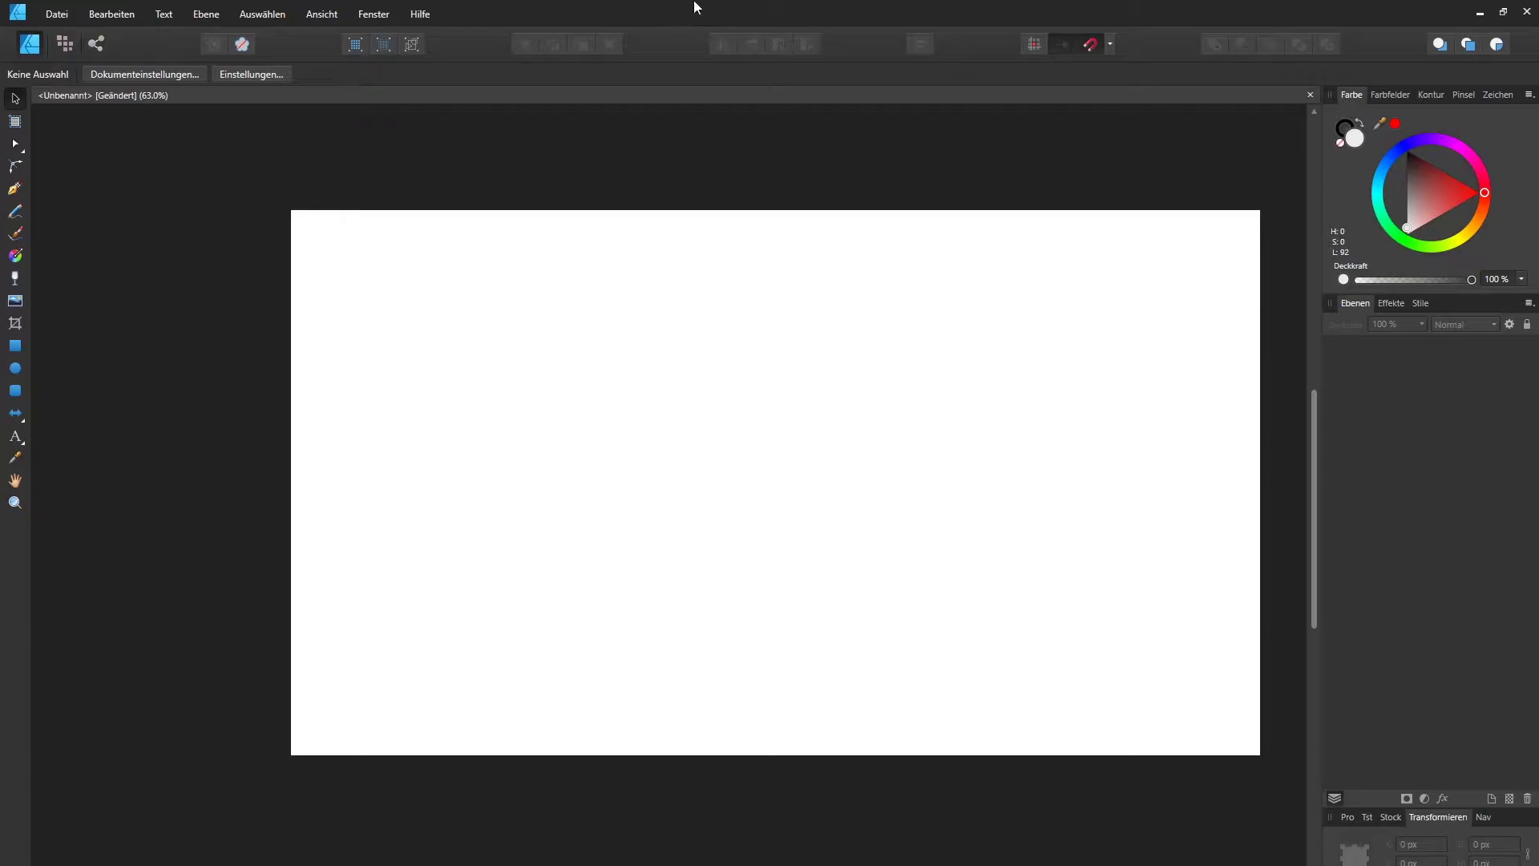
Draw a wavy curve with the Pen tool, dragging out curved nodes from left to lower right.
click(15, 189)
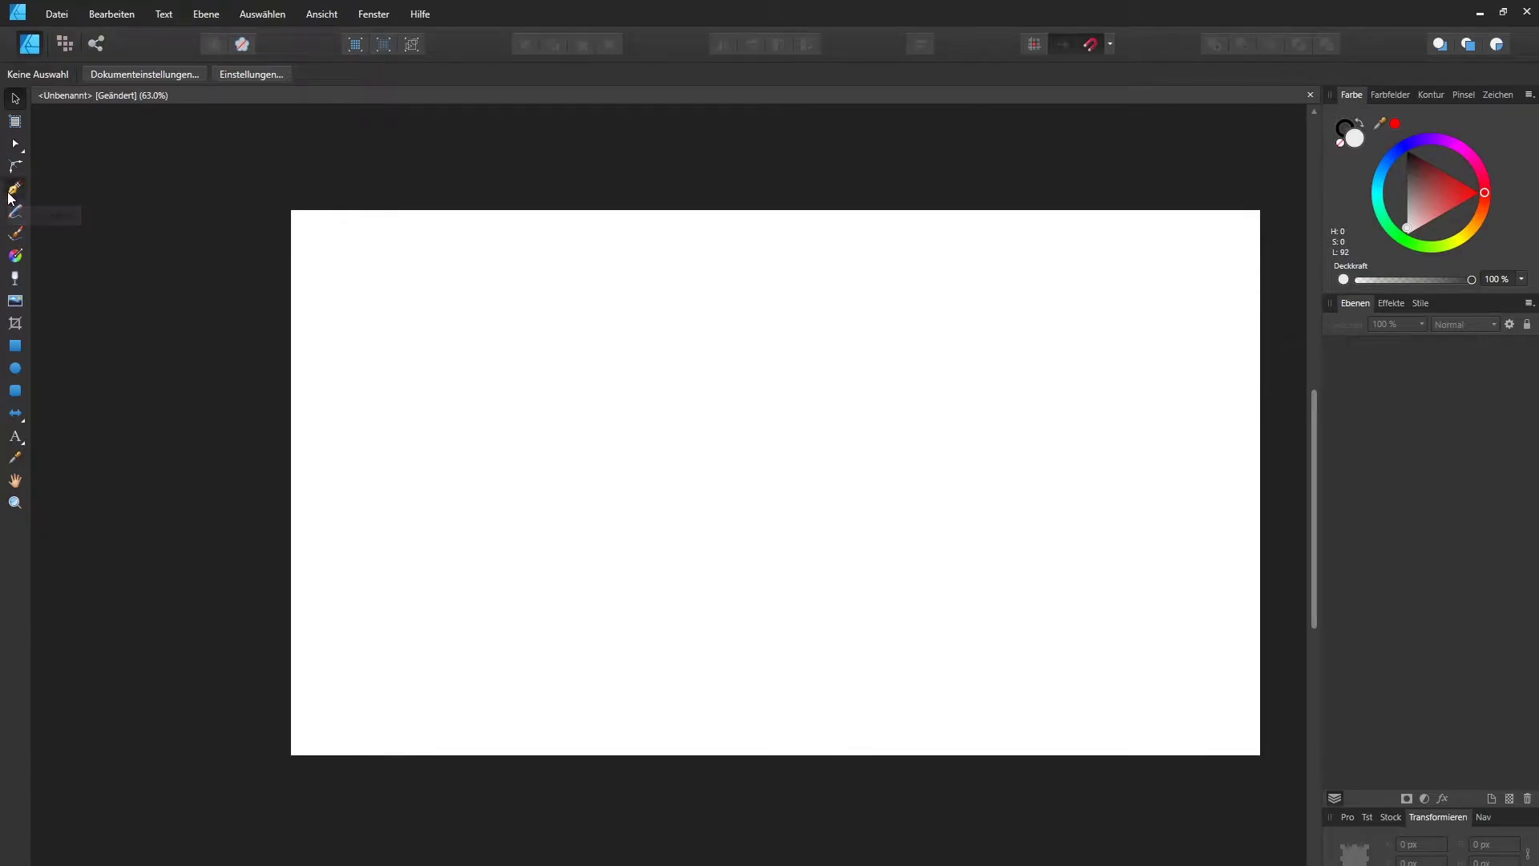
click(343, 408)
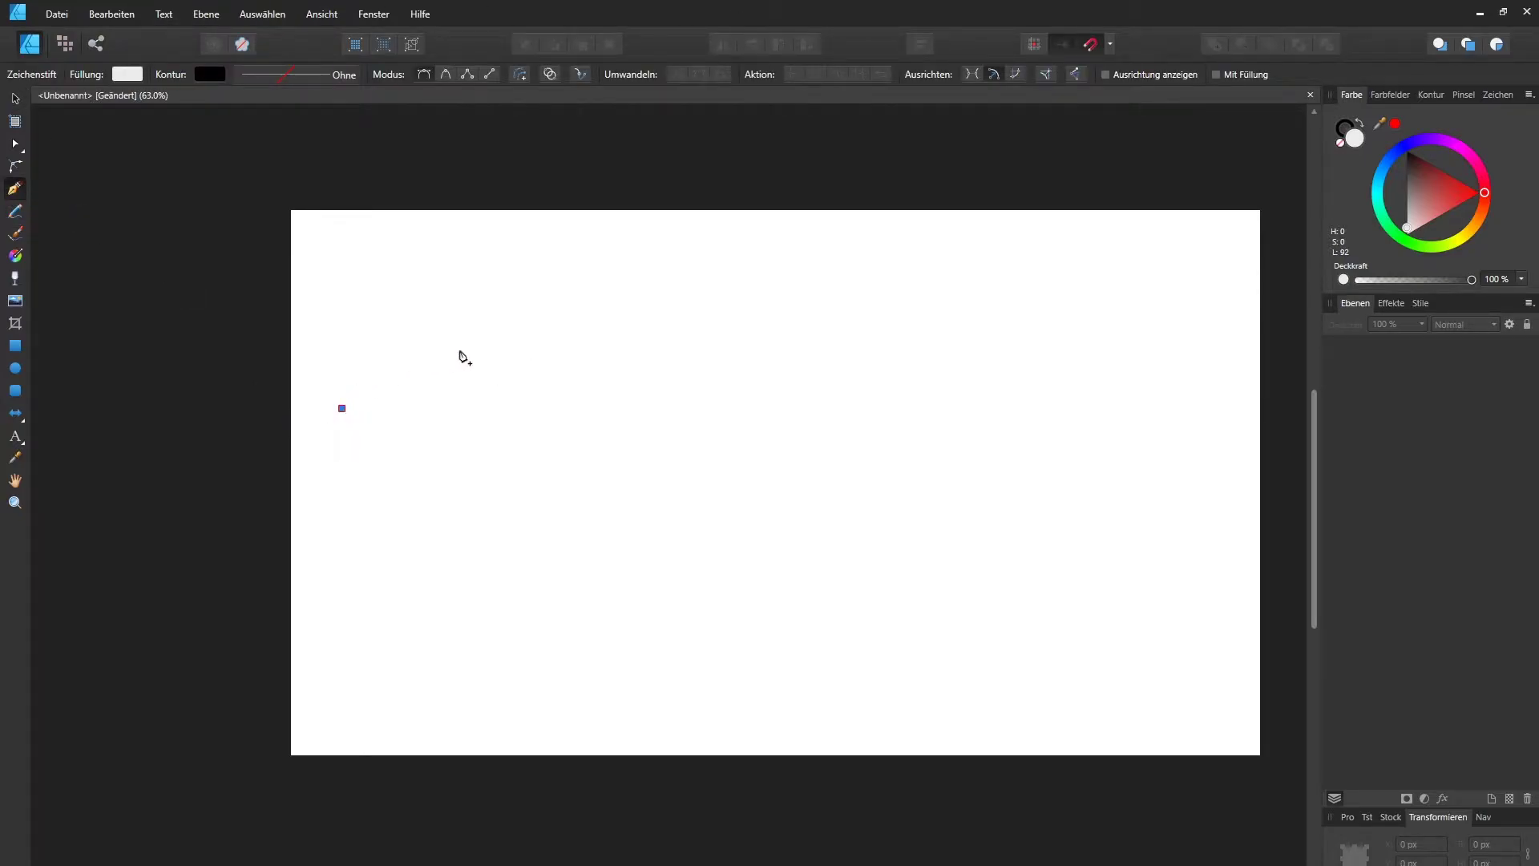
mouse_move(486, 363)
mouse_down()
mouse_move(500, 571)
mouse_move(573, 575)
mouse_up()
drag(909, 362, 921, 513)
drag(1004, 632, 1100, 561)
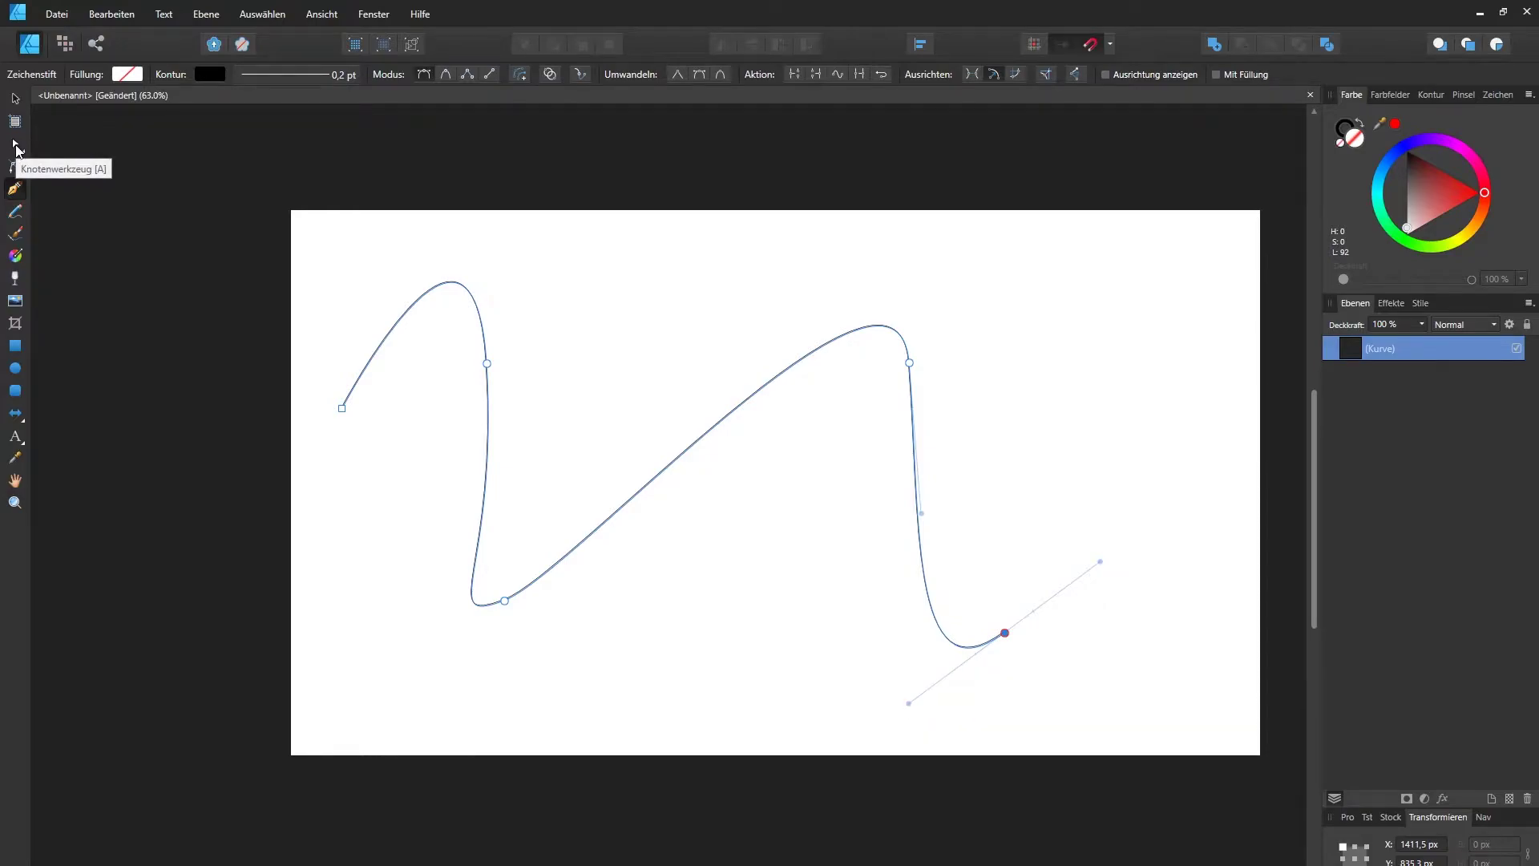
Nudge the upper-left node, move the valley node right and rotate its tangent to widen the dip.
click(15, 145)
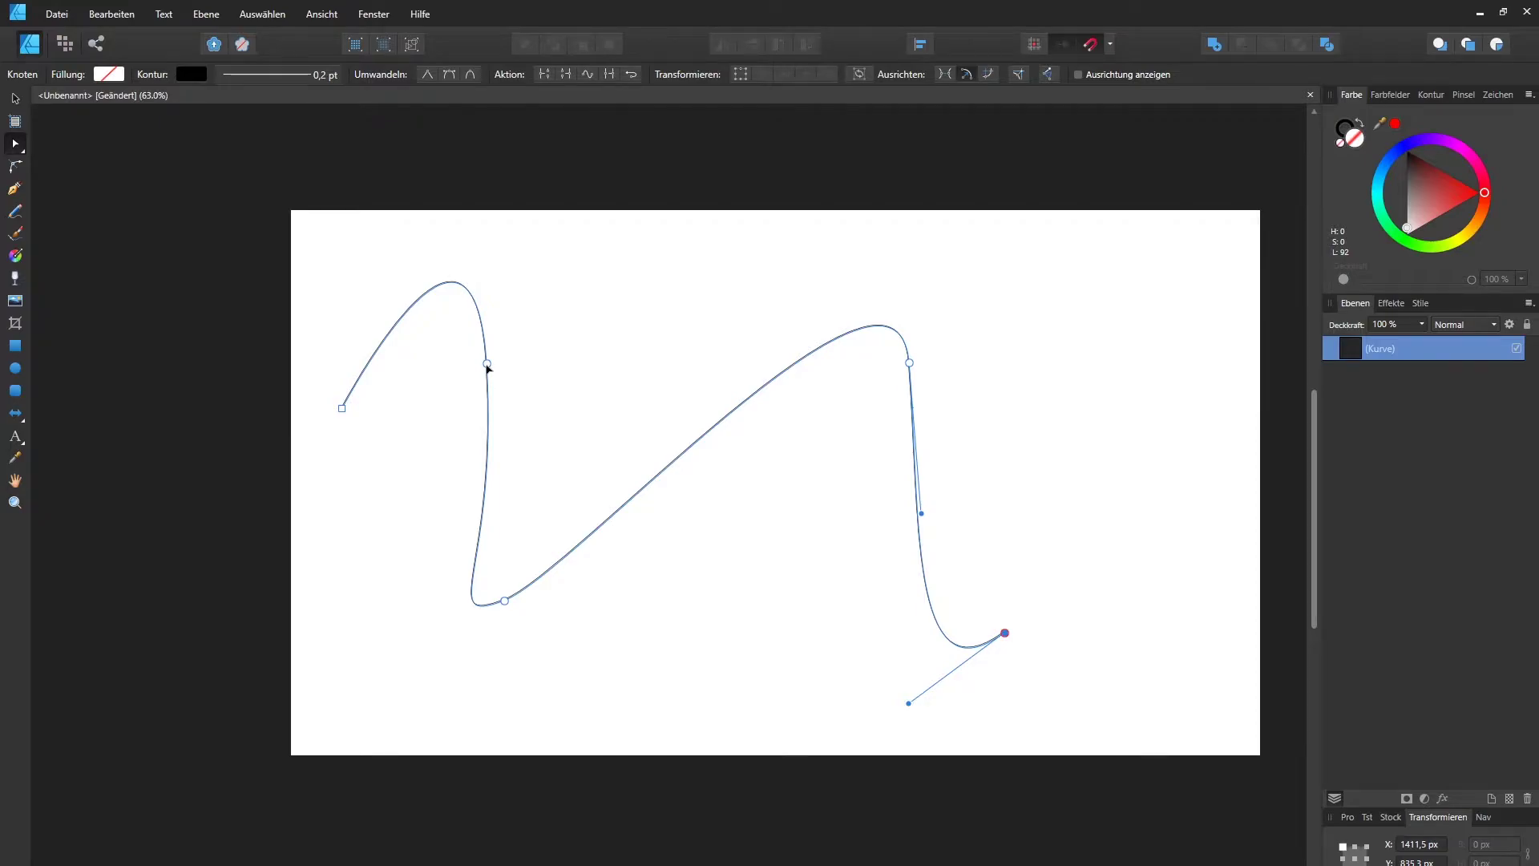
drag(486, 363, 485, 351)
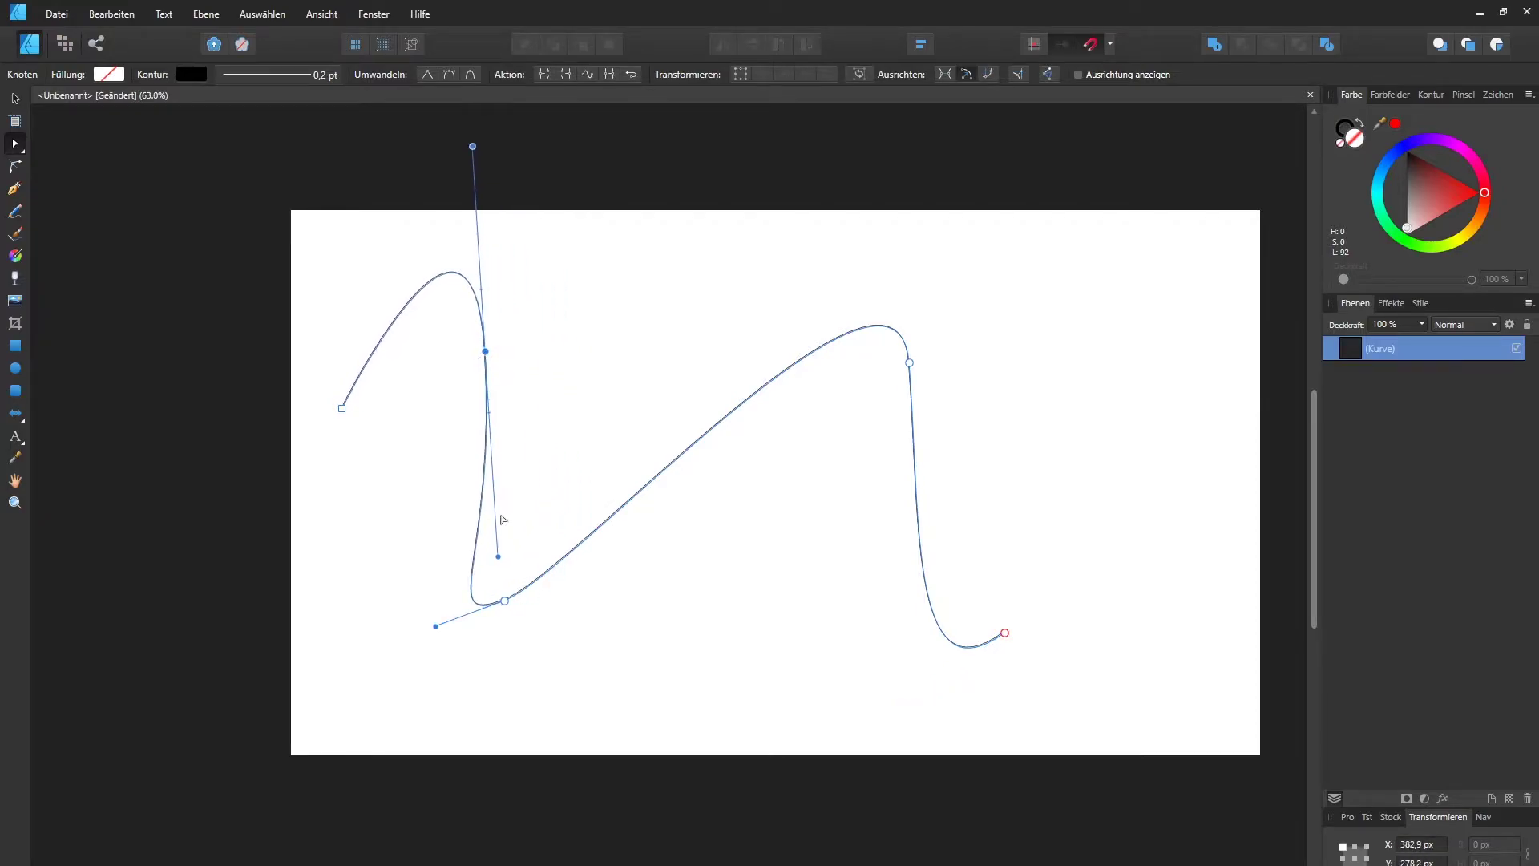
mouse_move(506, 605)
mouse_down()
mouse_move(594, 577)
mouse_move(682, 630)
mouse_move(534, 572)
mouse_move(685, 536)
mouse_move(635, 589)
mouse_move(654, 583)
mouse_up()
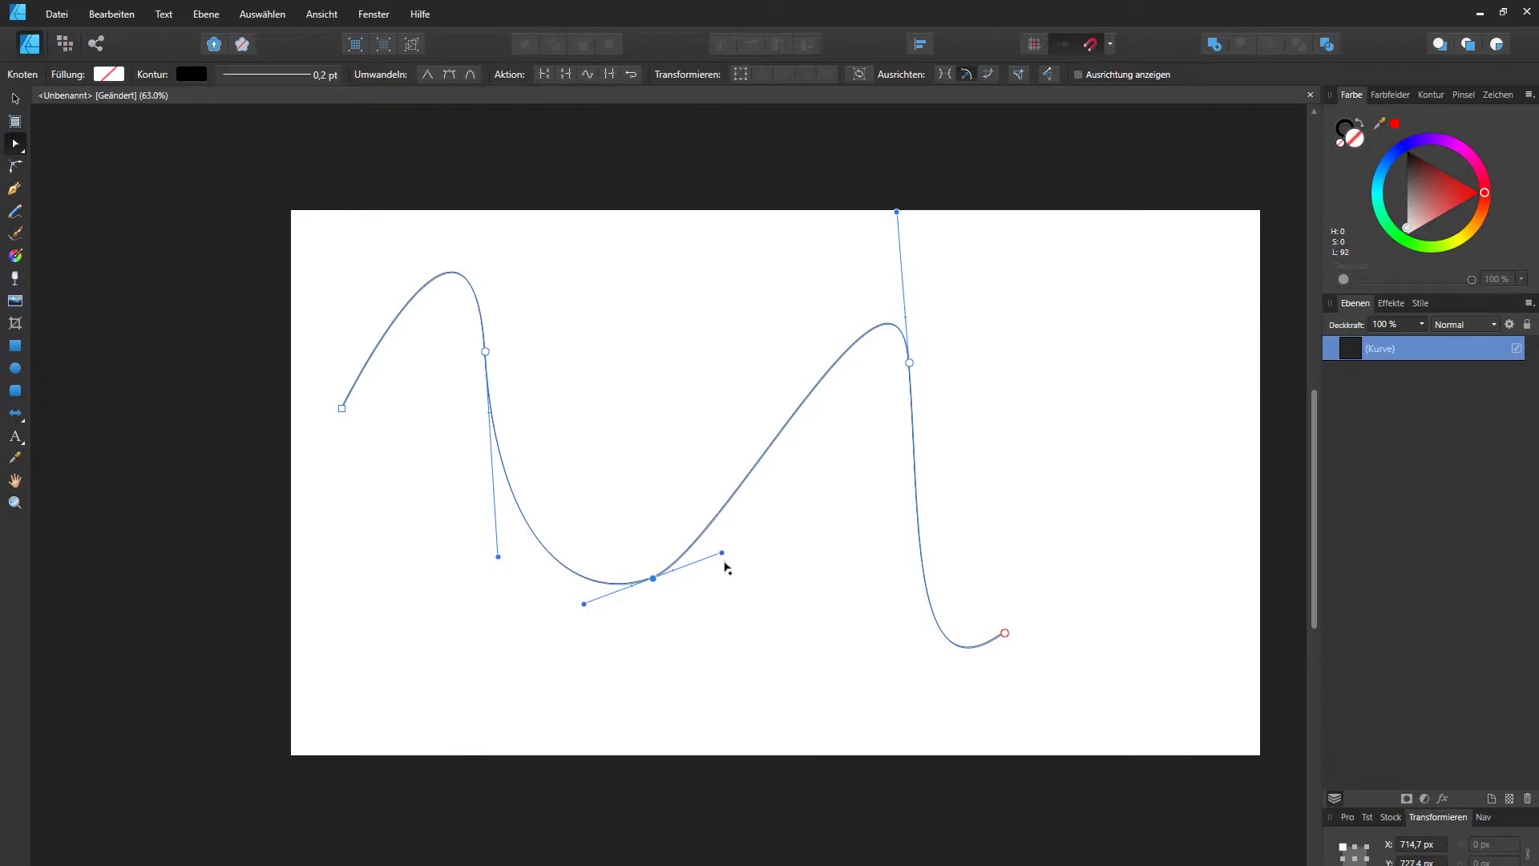
mouse_move(721, 557)
mouse_down()
mouse_move(721, 591)
mouse_move(686, 619)
mouse_move(710, 560)
mouse_move(680, 525)
mouse_move(699, 536)
mouse_move(701, 574)
mouse_move(1071, 515)
mouse_move(773, 549)
mouse_move(712, 577)
mouse_up()
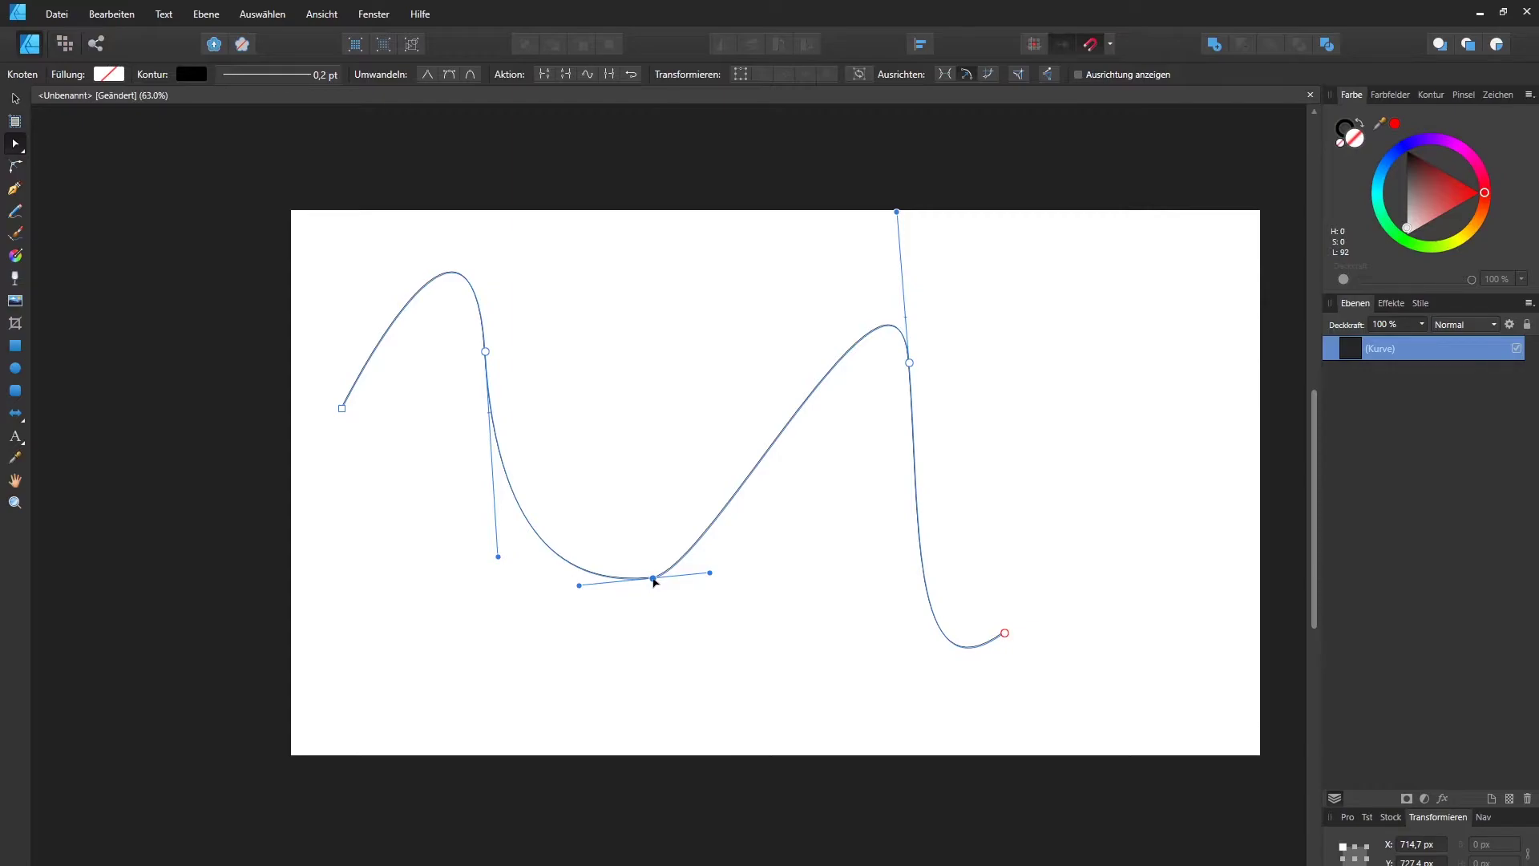
Shift the valley node and level its handle, then Alt-drag the right handle upward into a cusp.
mouse_move(655, 581)
mouse_down()
mouse_move(766, 677)
mouse_move(732, 636)
mouse_move(561, 686)
mouse_move(616, 651)
mouse_move(570, 679)
mouse_move(642, 673)
mouse_move(639, 691)
mouse_move(652, 687)
mouse_move(654, 481)
mouse_move(654, 588)
mouse_move(780, 589)
mouse_move(657, 589)
mouse_up()
key(shift)
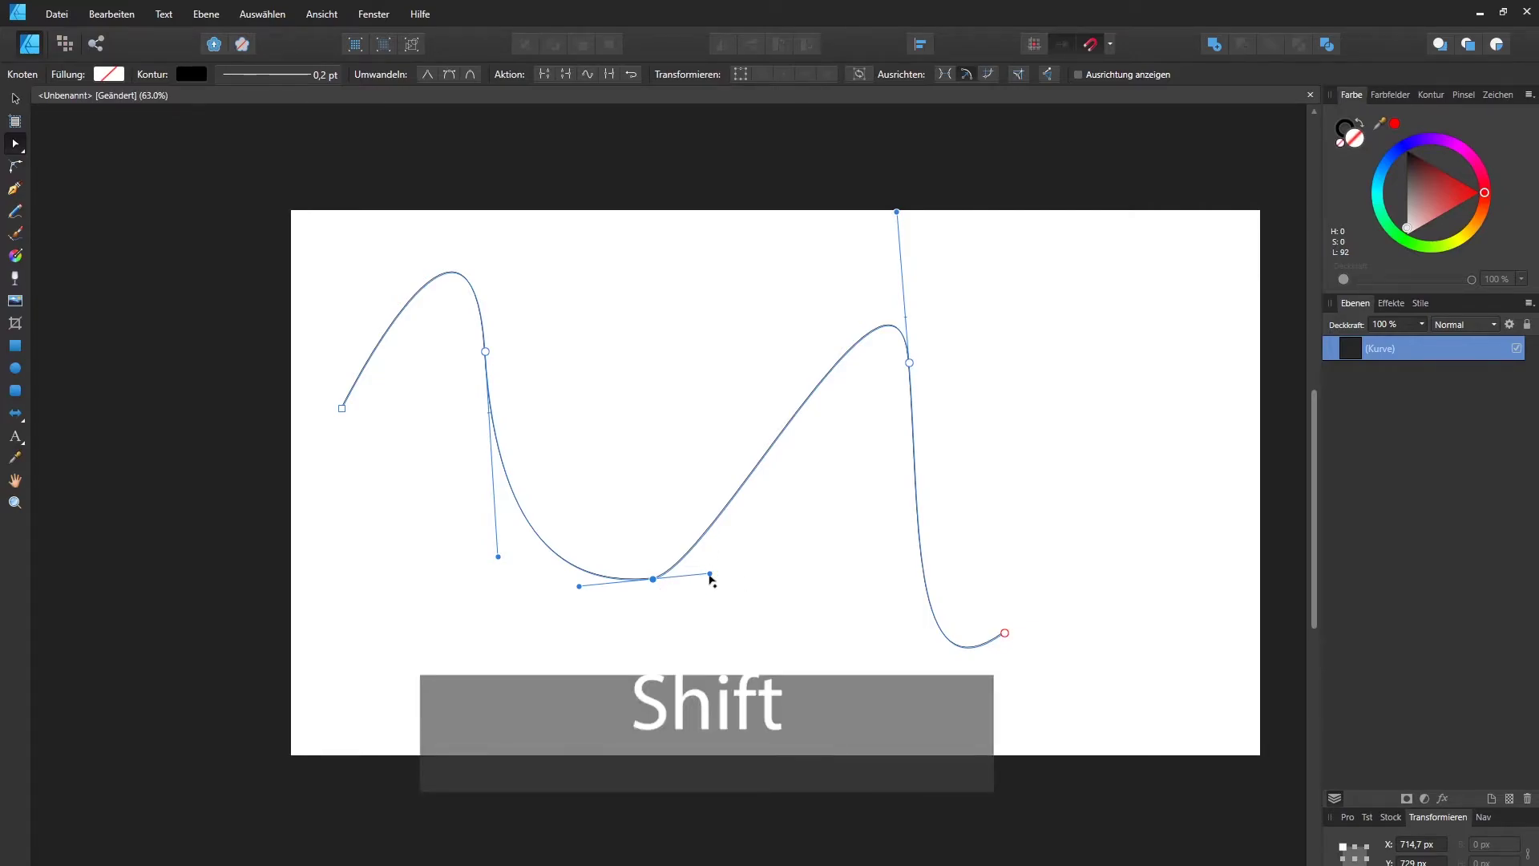
mouse_move(713, 573)
mouse_down()
mouse_move(698, 579)
mouse_move(882, 586)
mouse_move(697, 545)
mouse_move(704, 577)
mouse_up()
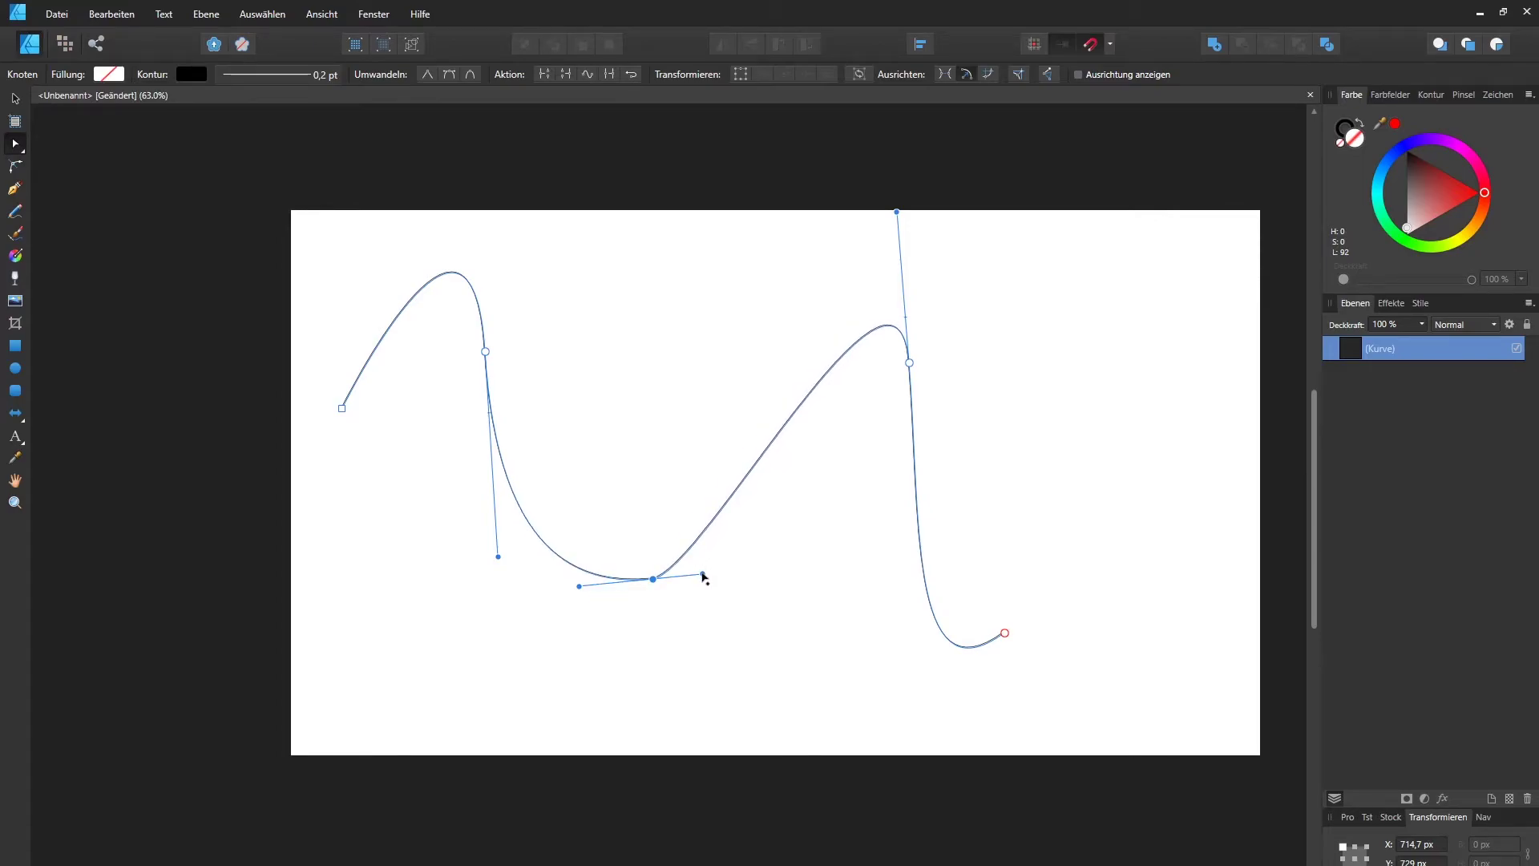
mouse_move(703, 577)
mouse_down()
mouse_move(717, 535)
mouse_move(715, 559)
mouse_up()
key(alt)
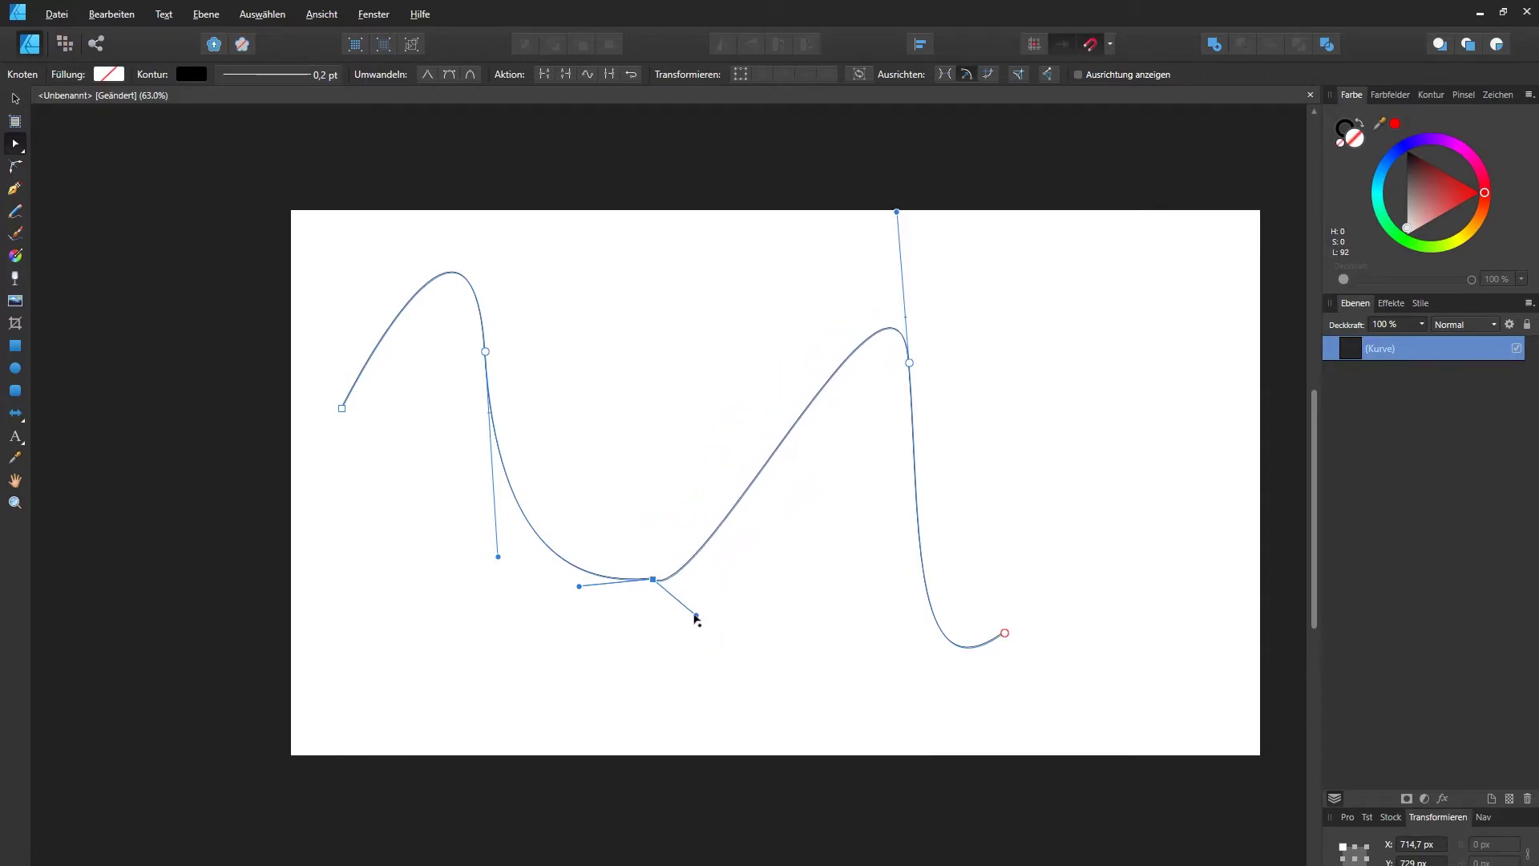
mouse_move(714, 559)
mouse_down()
mouse_move(660, 515)
mouse_move(649, 628)
mouse_move(601, 574)
mouse_move(748, 549)
mouse_move(639, 555)
mouse_move(759, 611)
mouse_move(718, 460)
mouse_move(566, 539)
mouse_move(727, 507)
mouse_move(556, 488)
mouse_move(828, 611)
mouse_move(591, 533)
mouse_move(715, 473)
mouse_move(659, 601)
mouse_move(636, 611)
mouse_move(722, 516)
mouse_move(673, 508)
mouse_move(713, 570)
mouse_move(694, 582)
mouse_move(700, 499)
mouse_up()
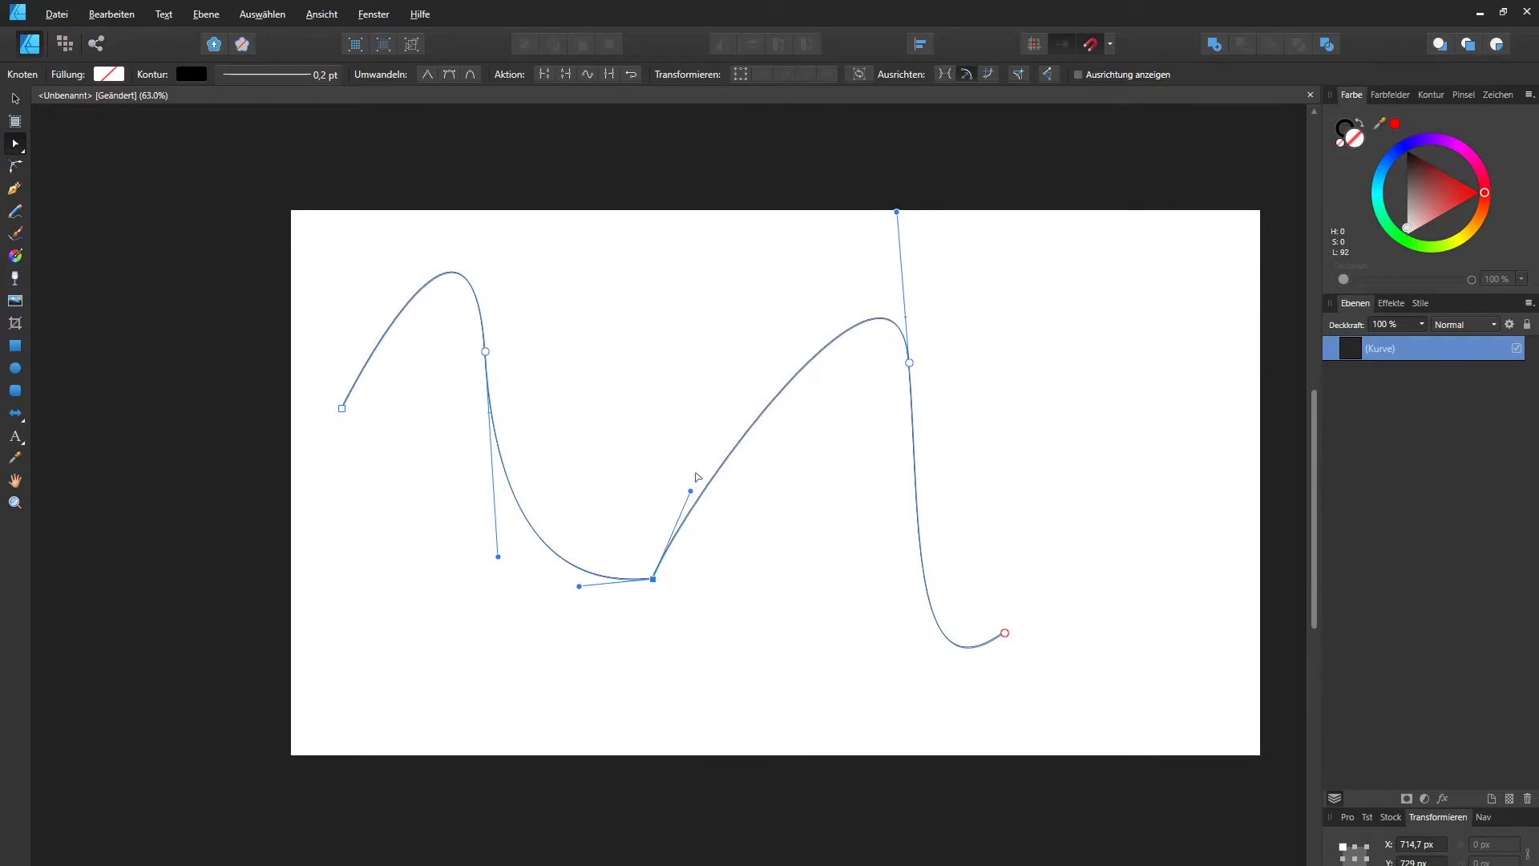
key(v)
click(696, 463)
scroll(657, 575, up, 5)
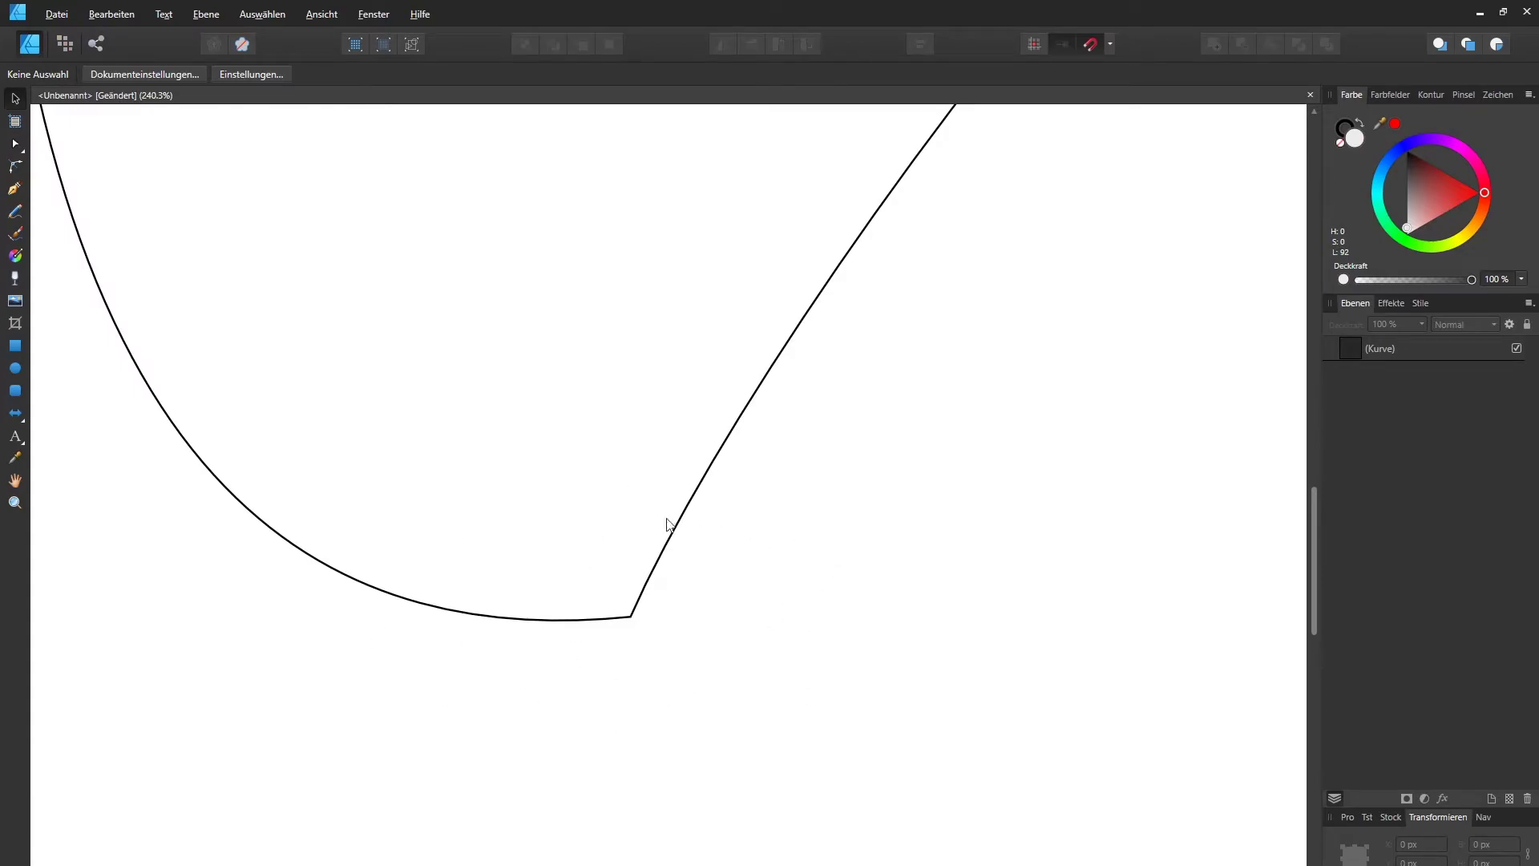
scroll(652, 484, down, 5)
scroll(663, 543, up, 1)
key(a)
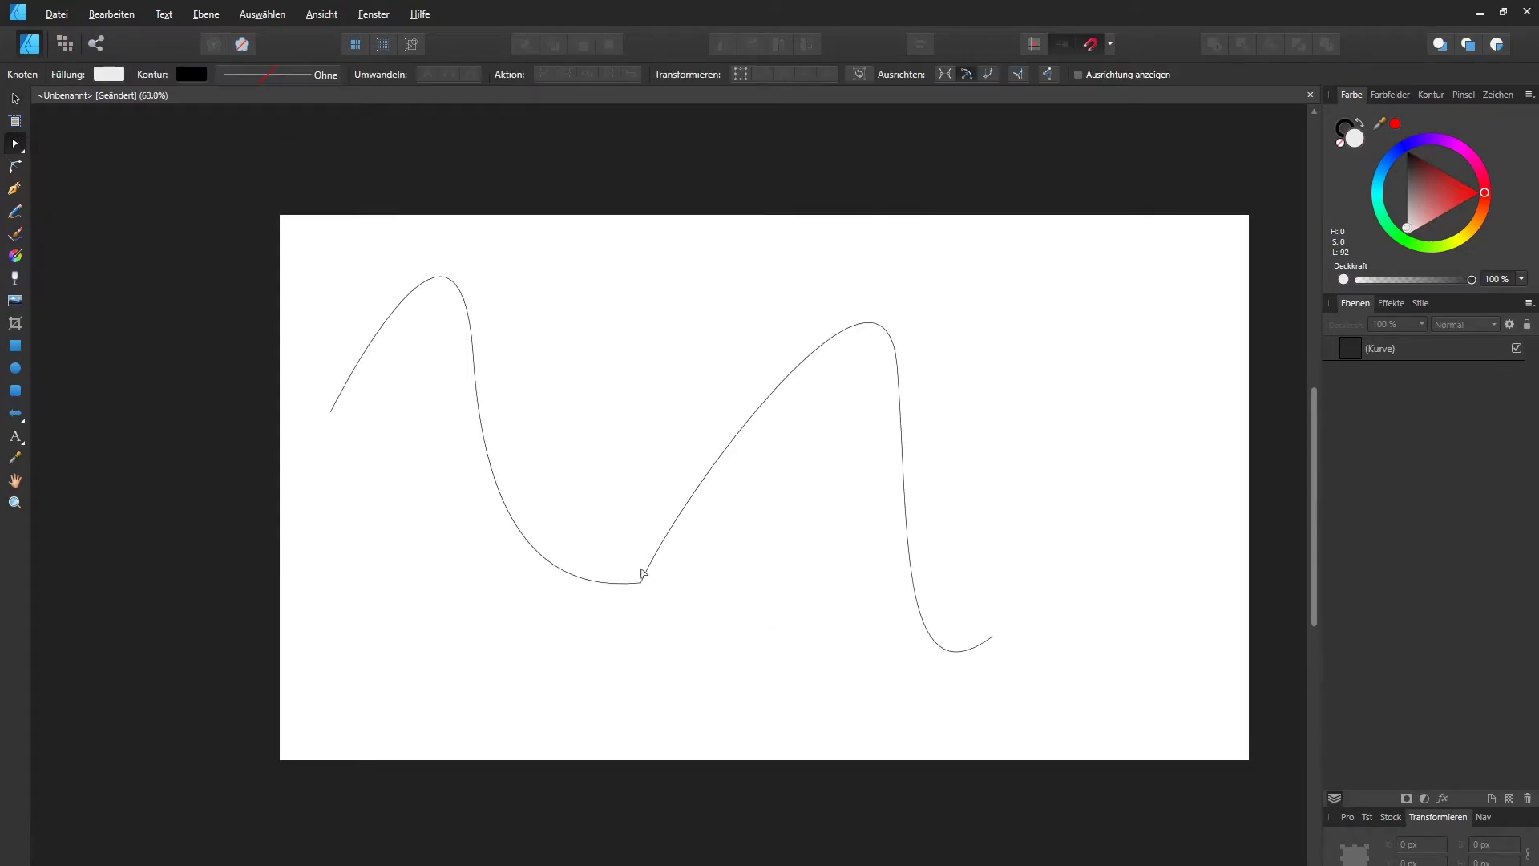
click(641, 573)
scroll(642, 573, up, 1)
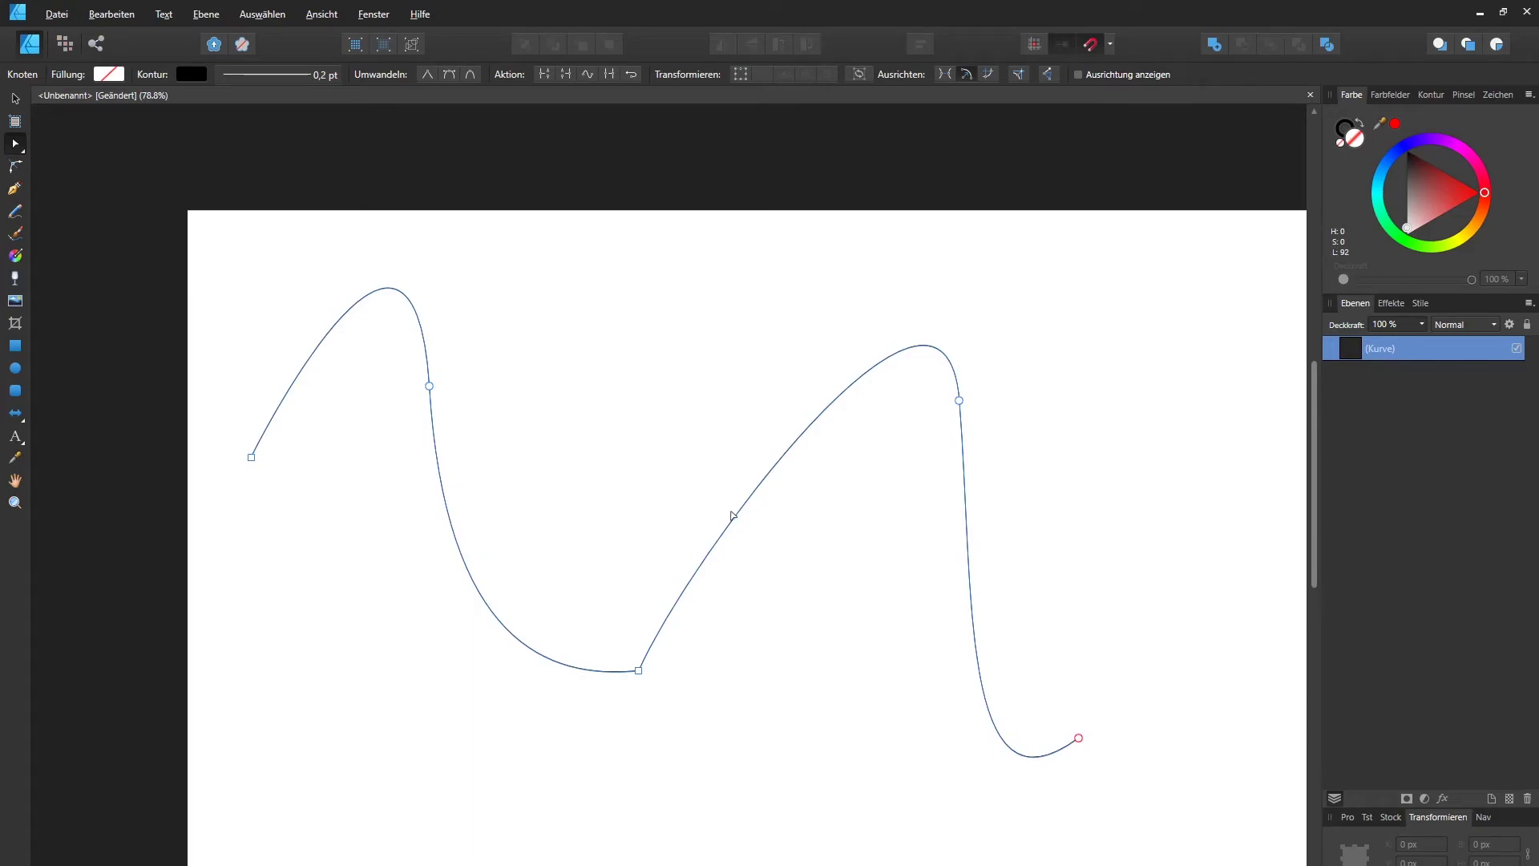
Bend the segments on either side of the valley, then delete the bottom valley node.
mouse_move(745, 508)
mouse_down()
mouse_move(732, 458)
mouse_move(737, 513)
mouse_up()
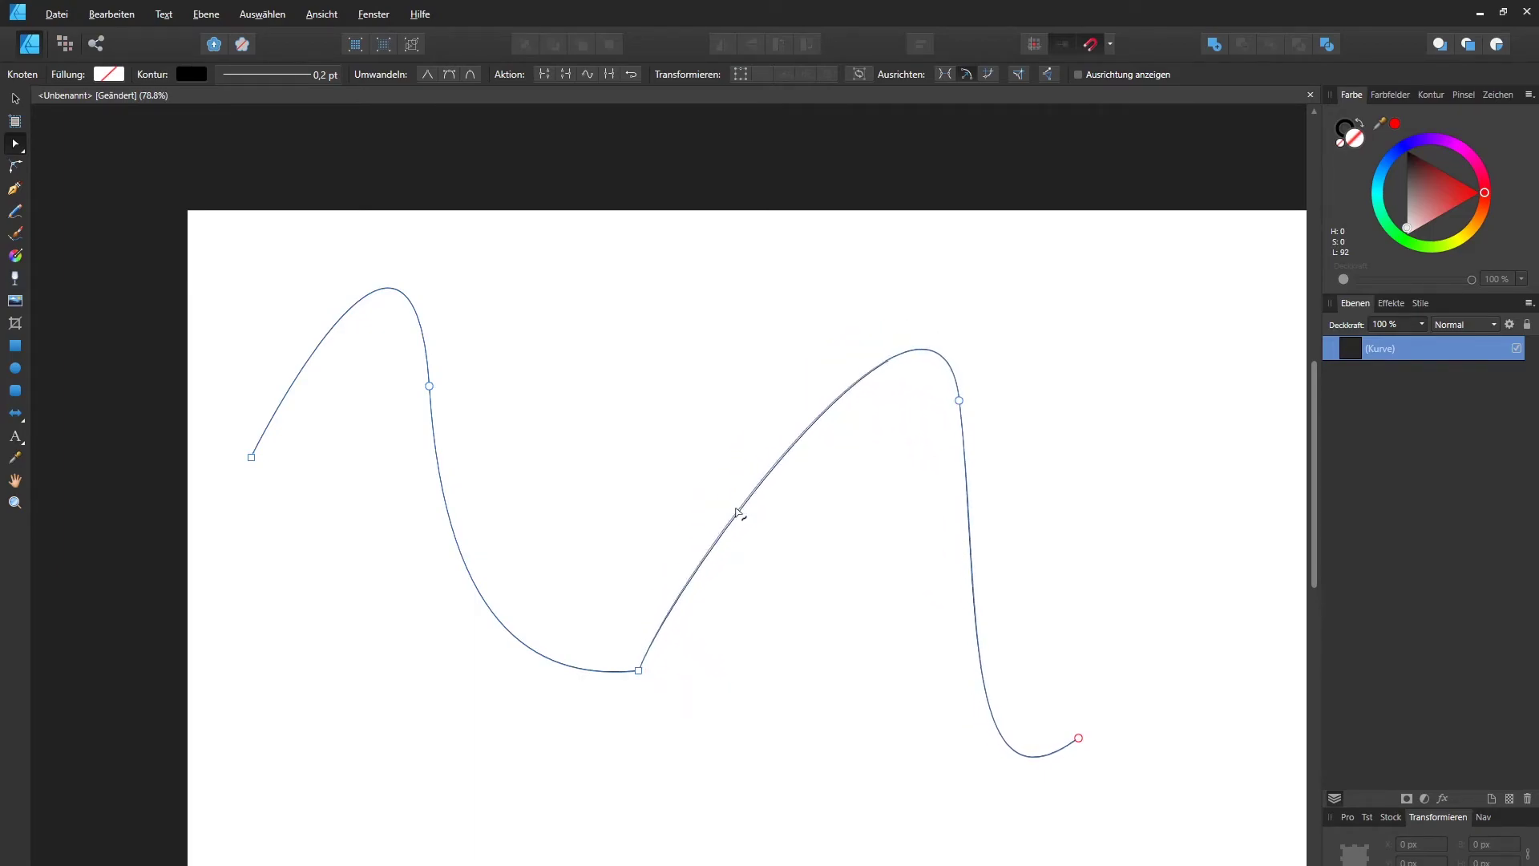
mouse_move(469, 565)
mouse_down()
mouse_move(431, 597)
mouse_move(417, 566)
mouse_move(440, 566)
mouse_up()
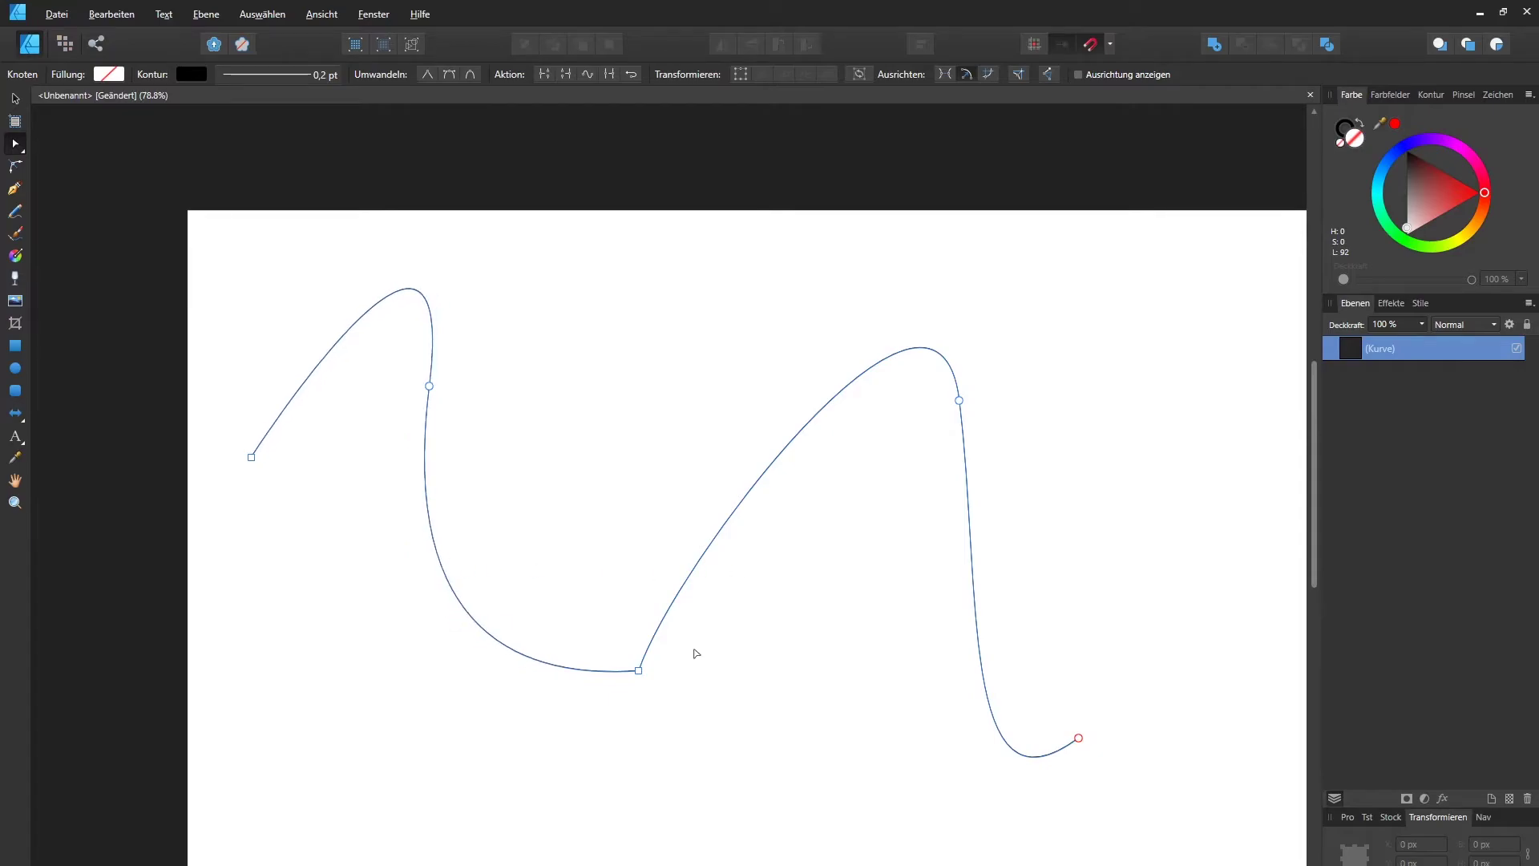
click(638, 670)
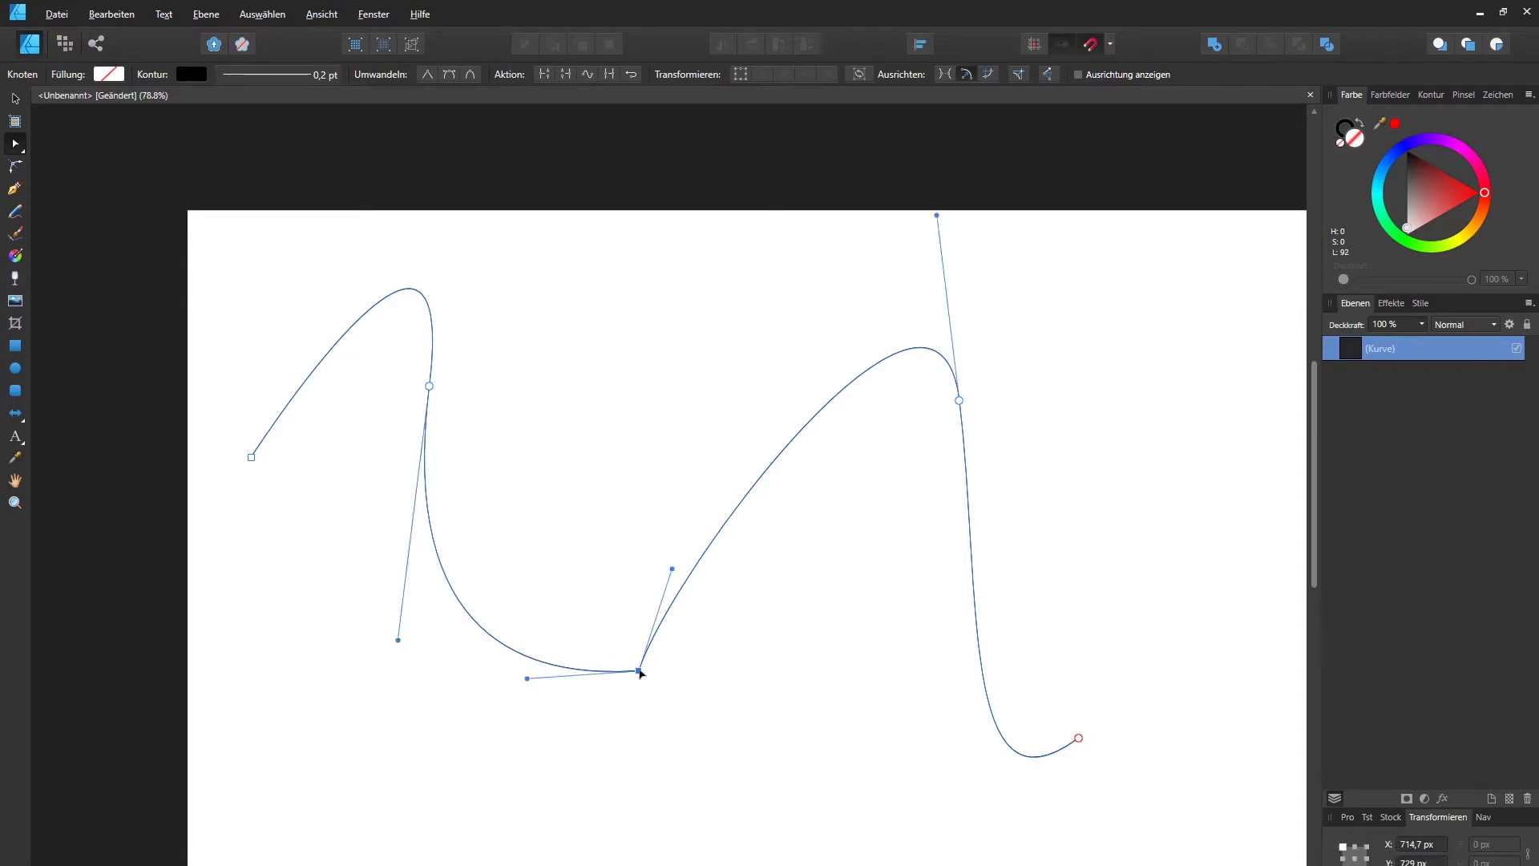
key(Return)
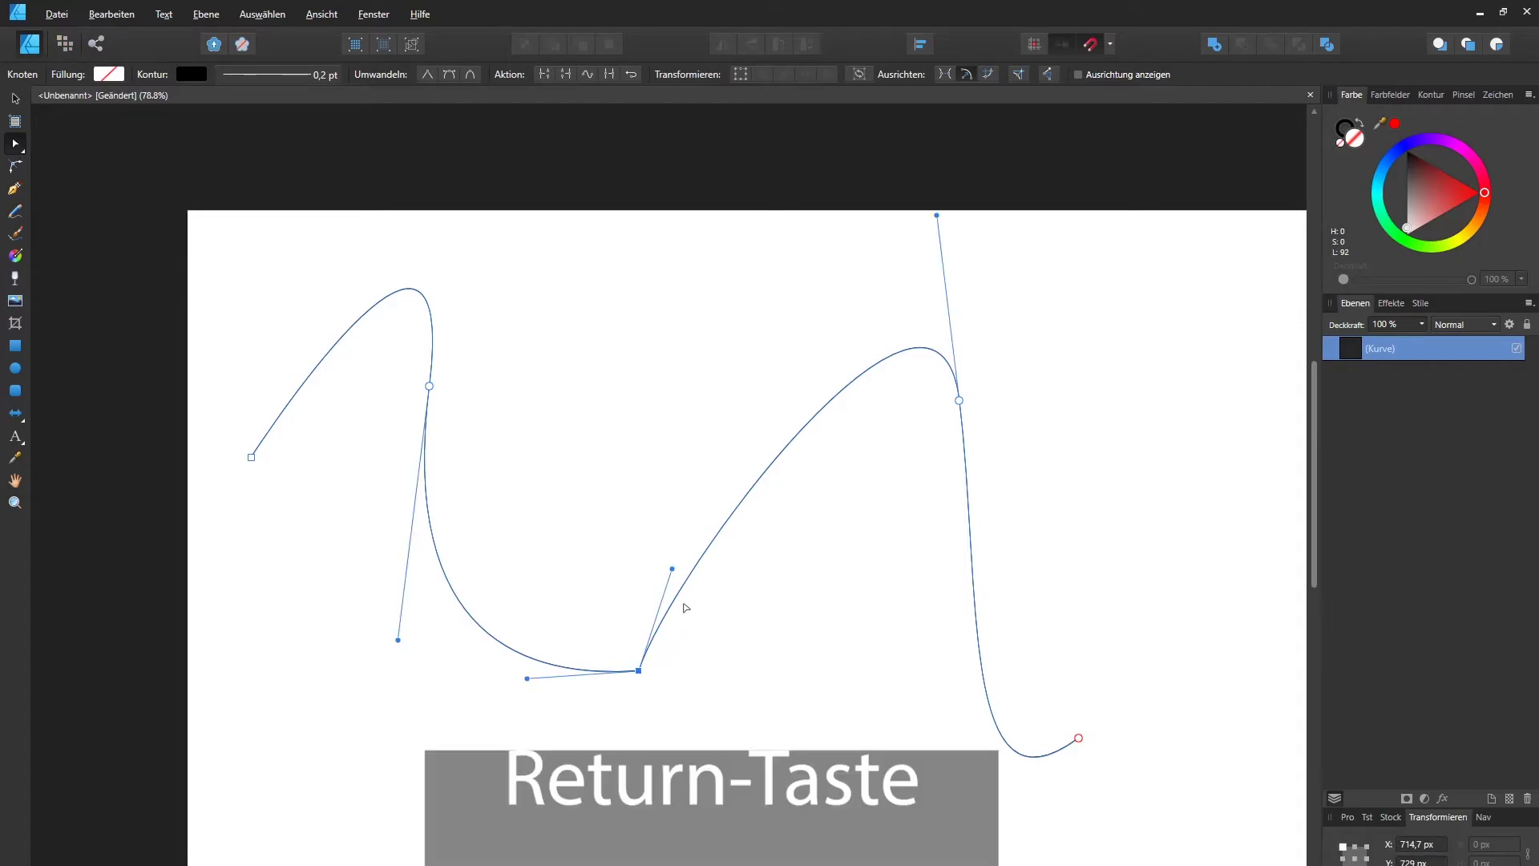
key(Delete)
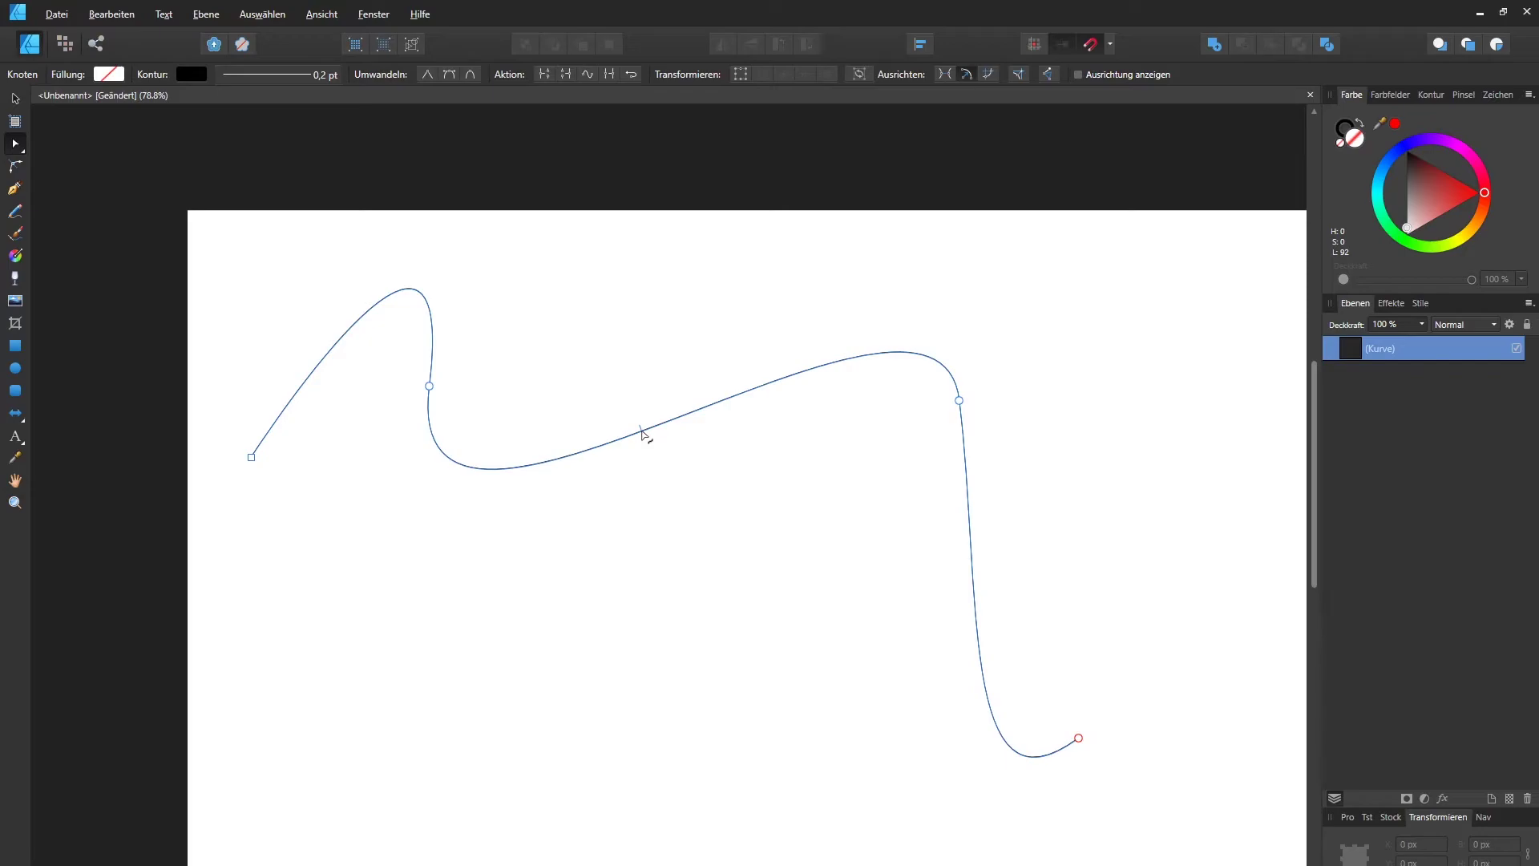
Add a node mid-curve, pull it down, and Alt-click every node into a sharp corner.
click(641, 432)
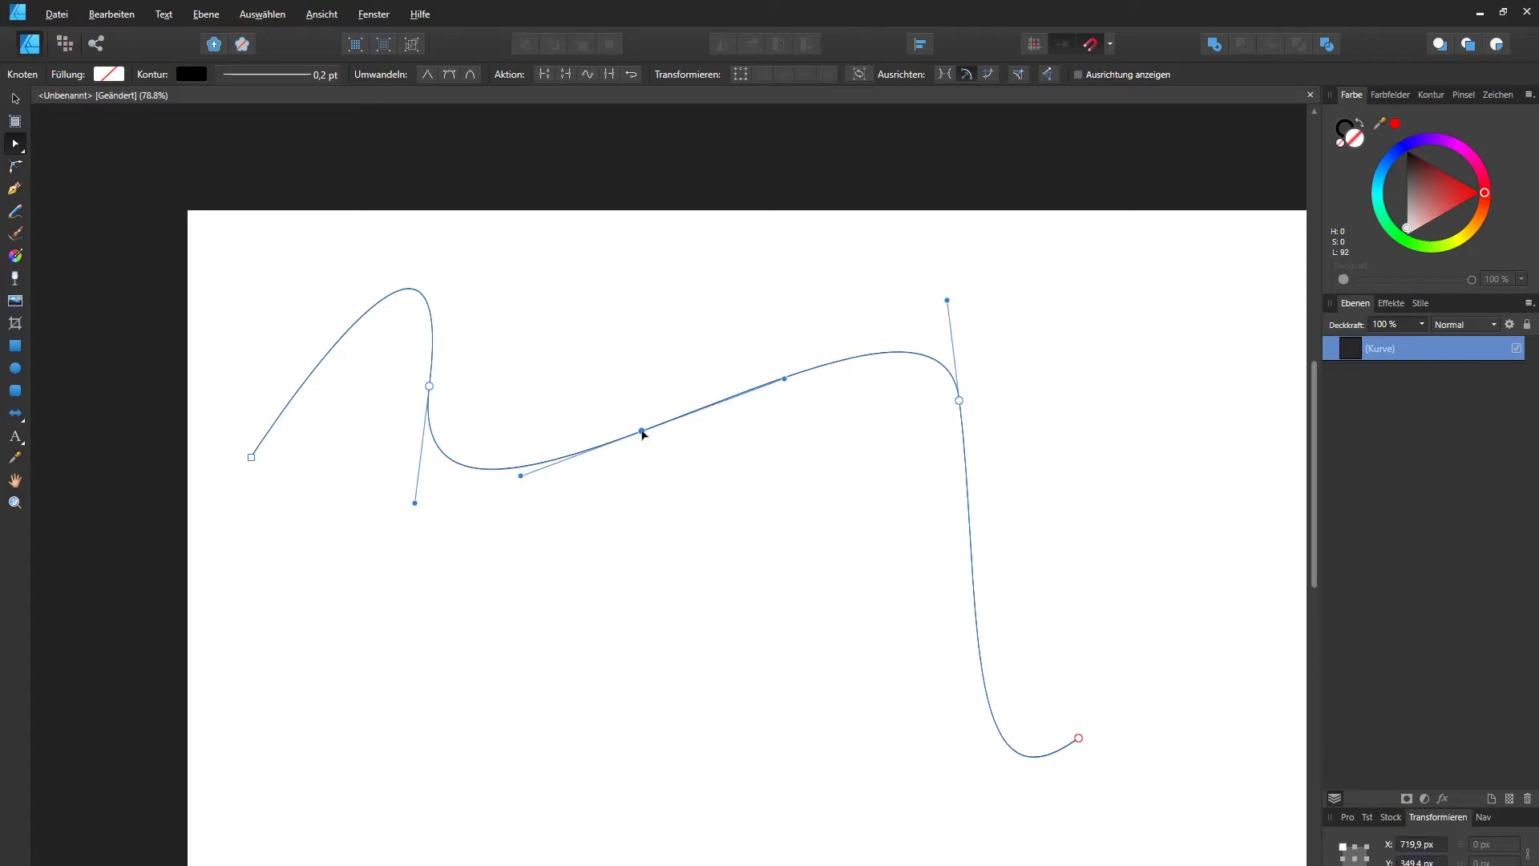
mouse_move(643, 435)
mouse_down()
mouse_move(597, 507)
mouse_move(650, 464)
mouse_up()
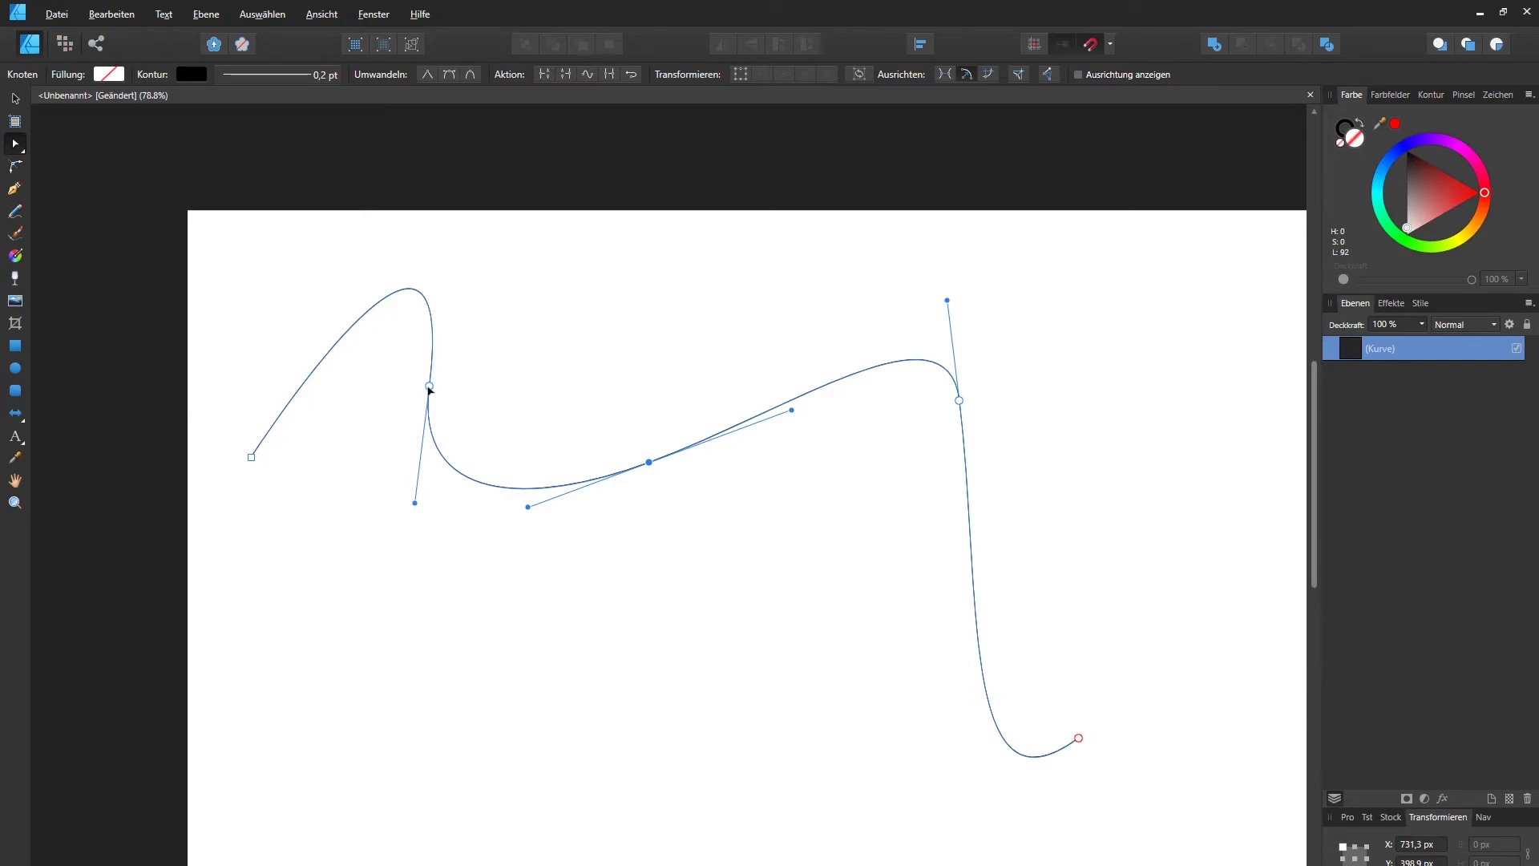
key(alt)
alt+click(430, 387)
alt+click(651, 463)
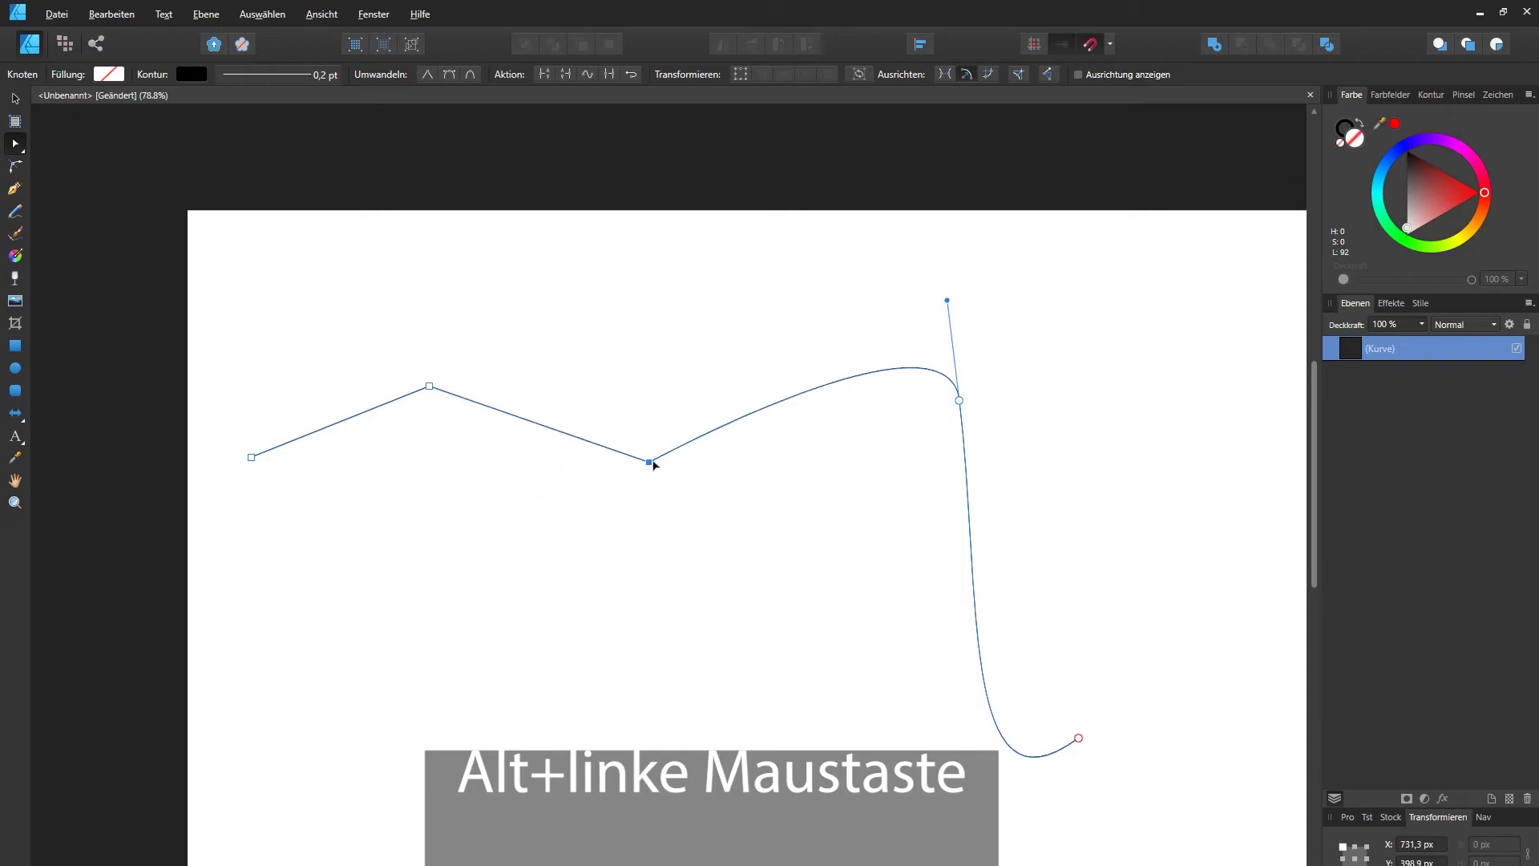
alt+click(959, 400)
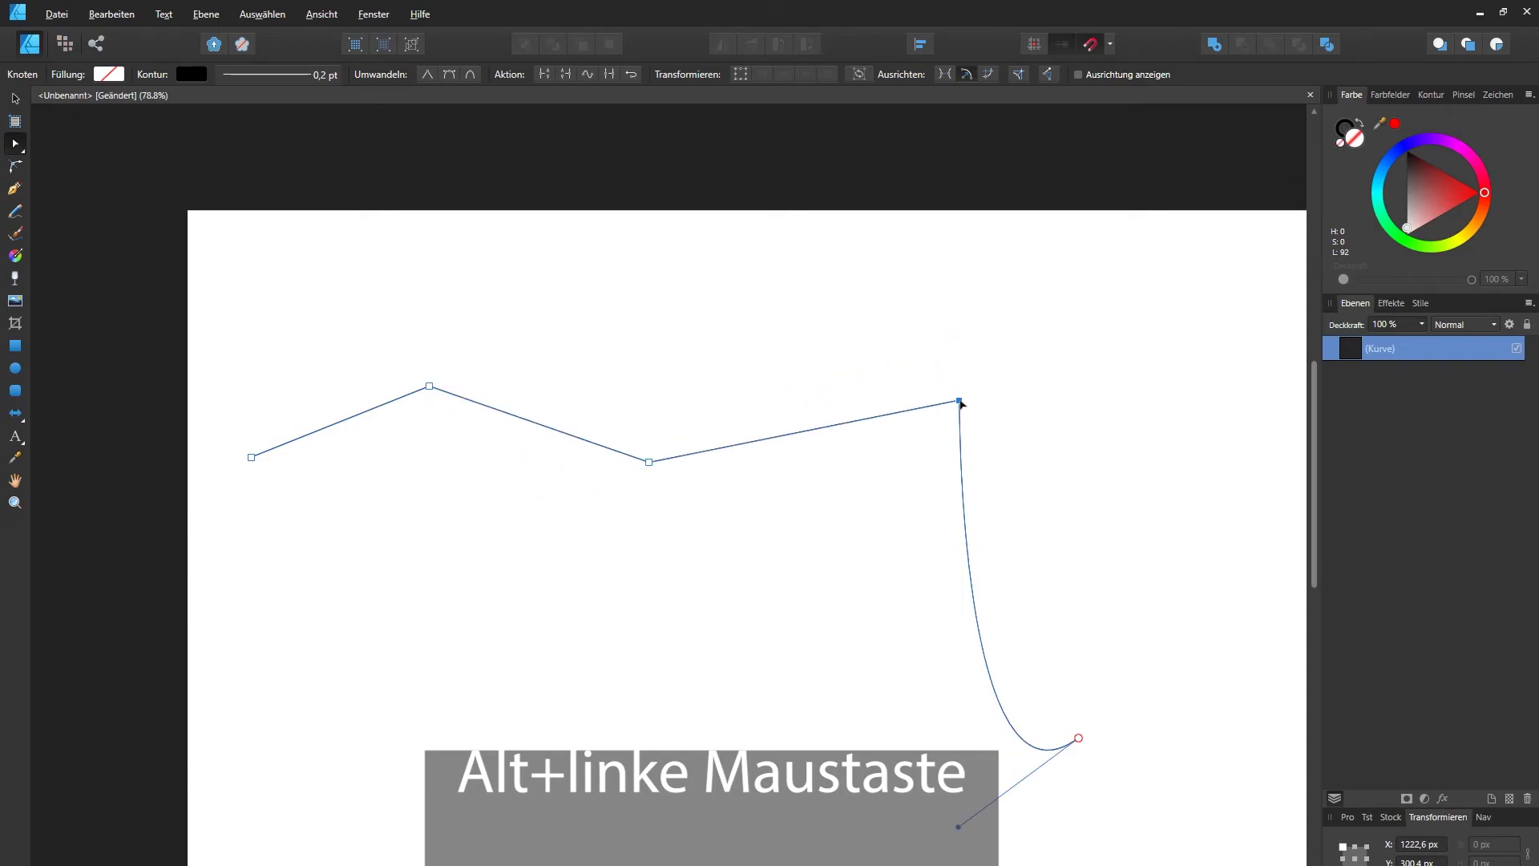
alt+click(1078, 738)
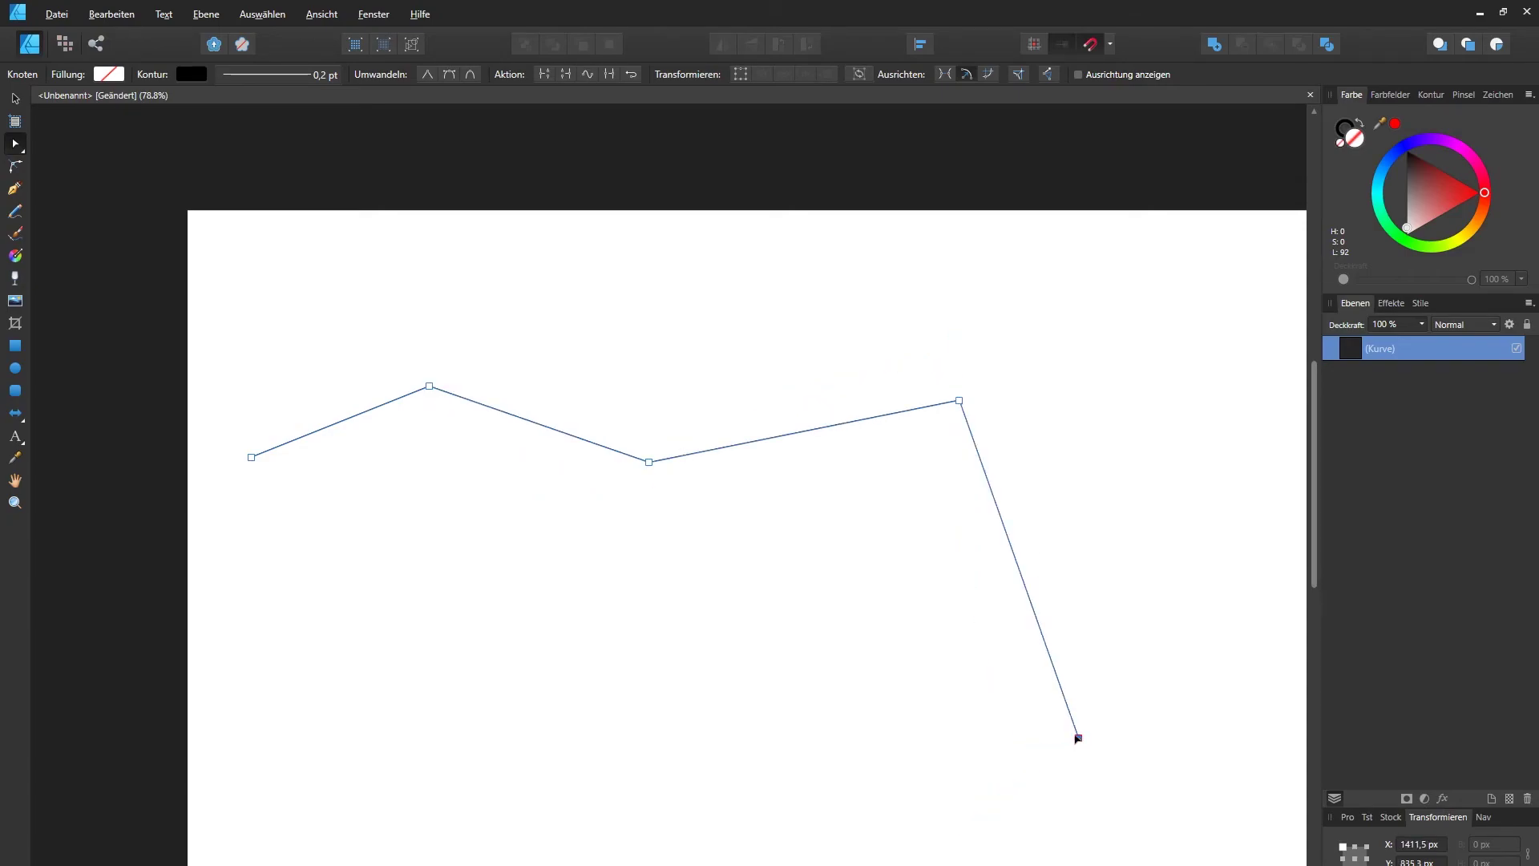
Select the start node and then the end node of the zigzag path.
scroll(1041, 561, down, 2)
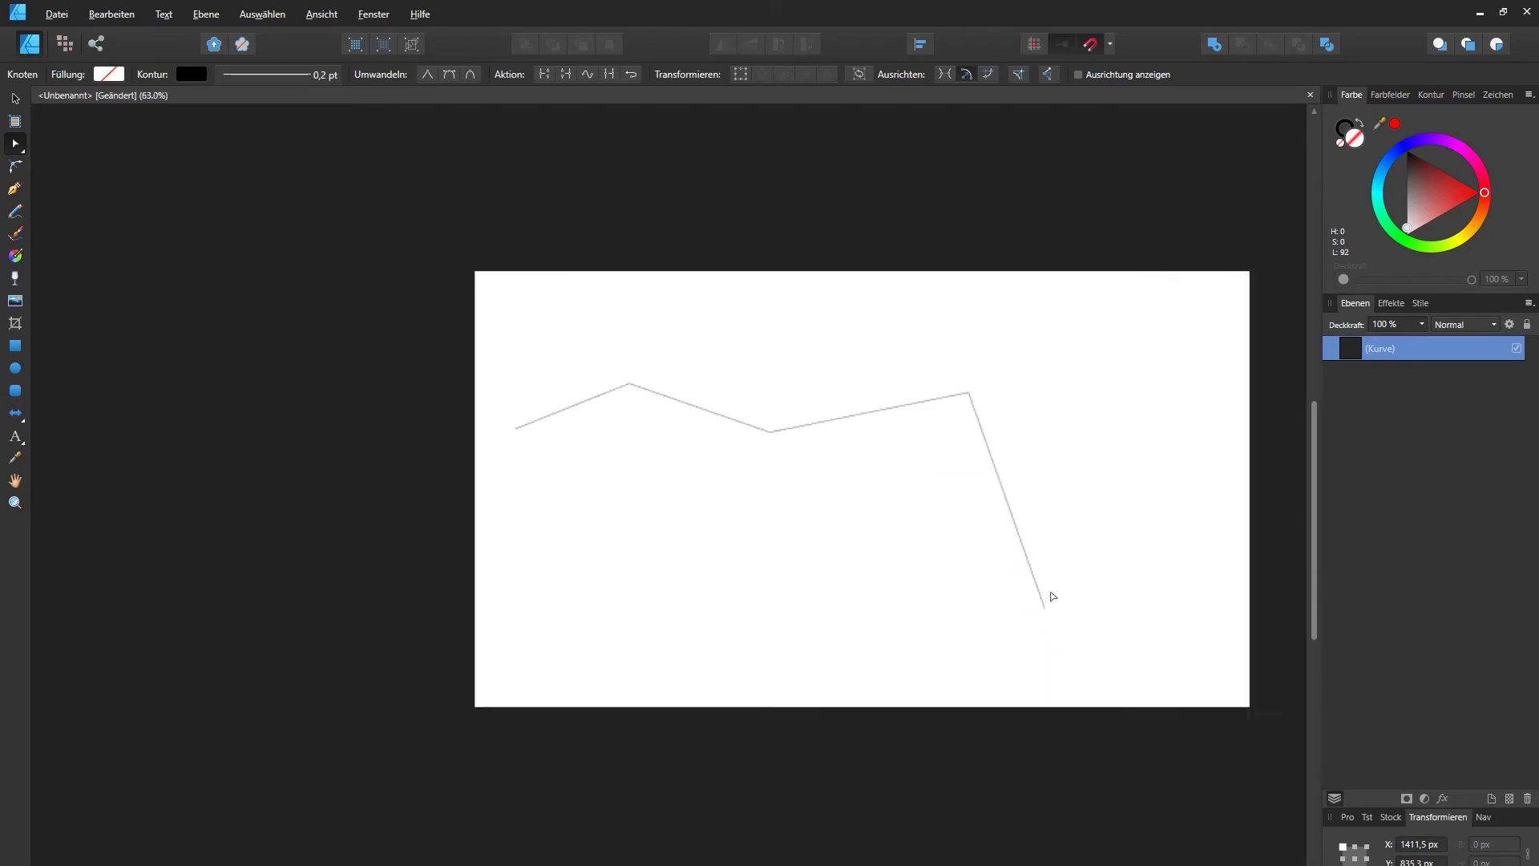
scroll(828, 498, up, 3)
scroll(440, 408, down, 4)
click(403, 389)
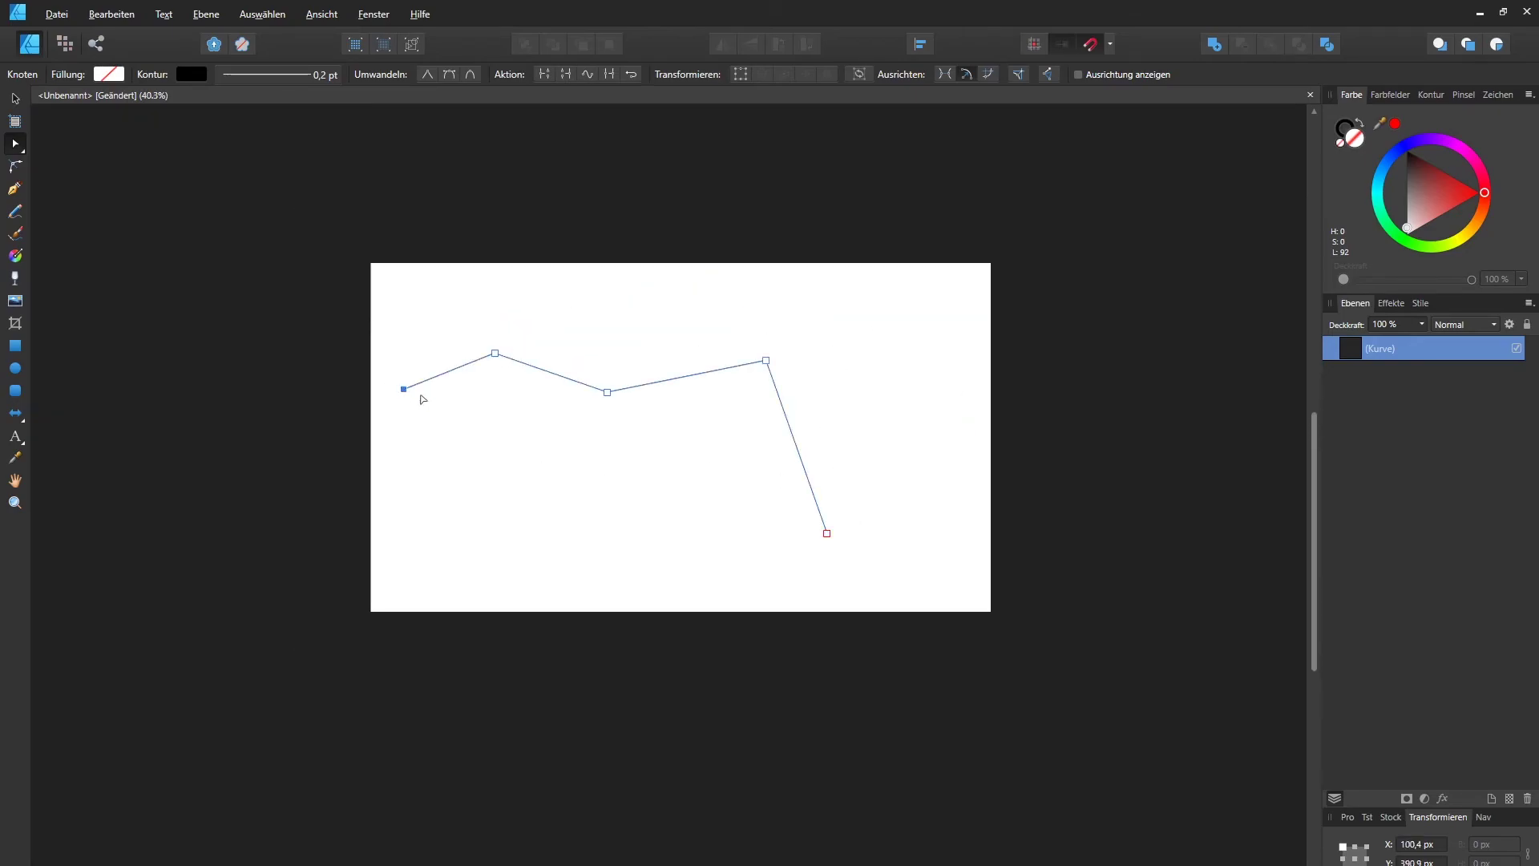
click(827, 534)
scroll(826, 533, up, 3)
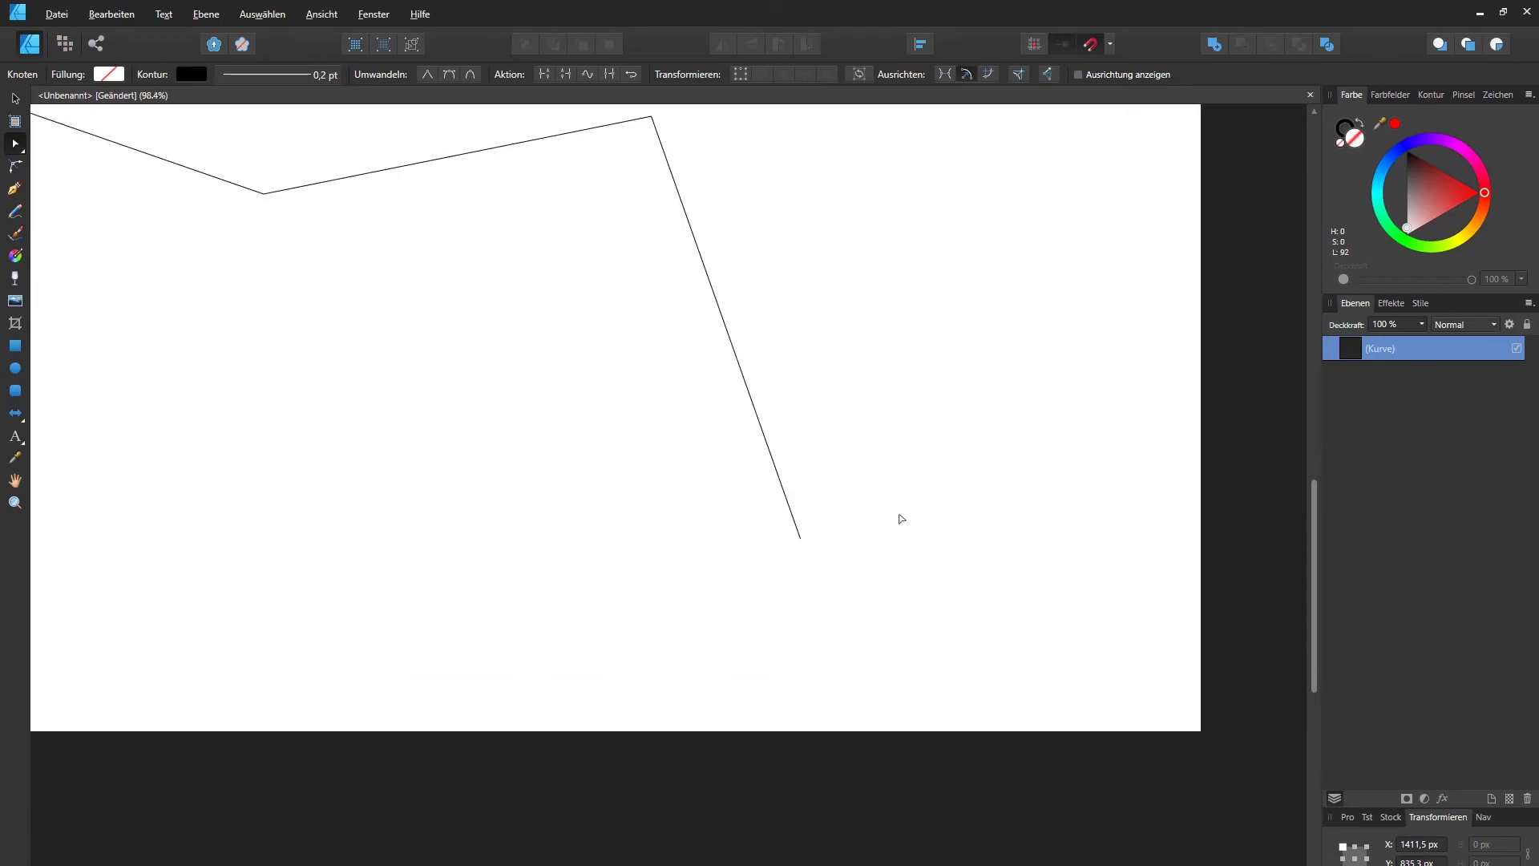
Extend the zigzag with the Pen tool through three new points: right, straight up, then up-left.
click(14, 190)
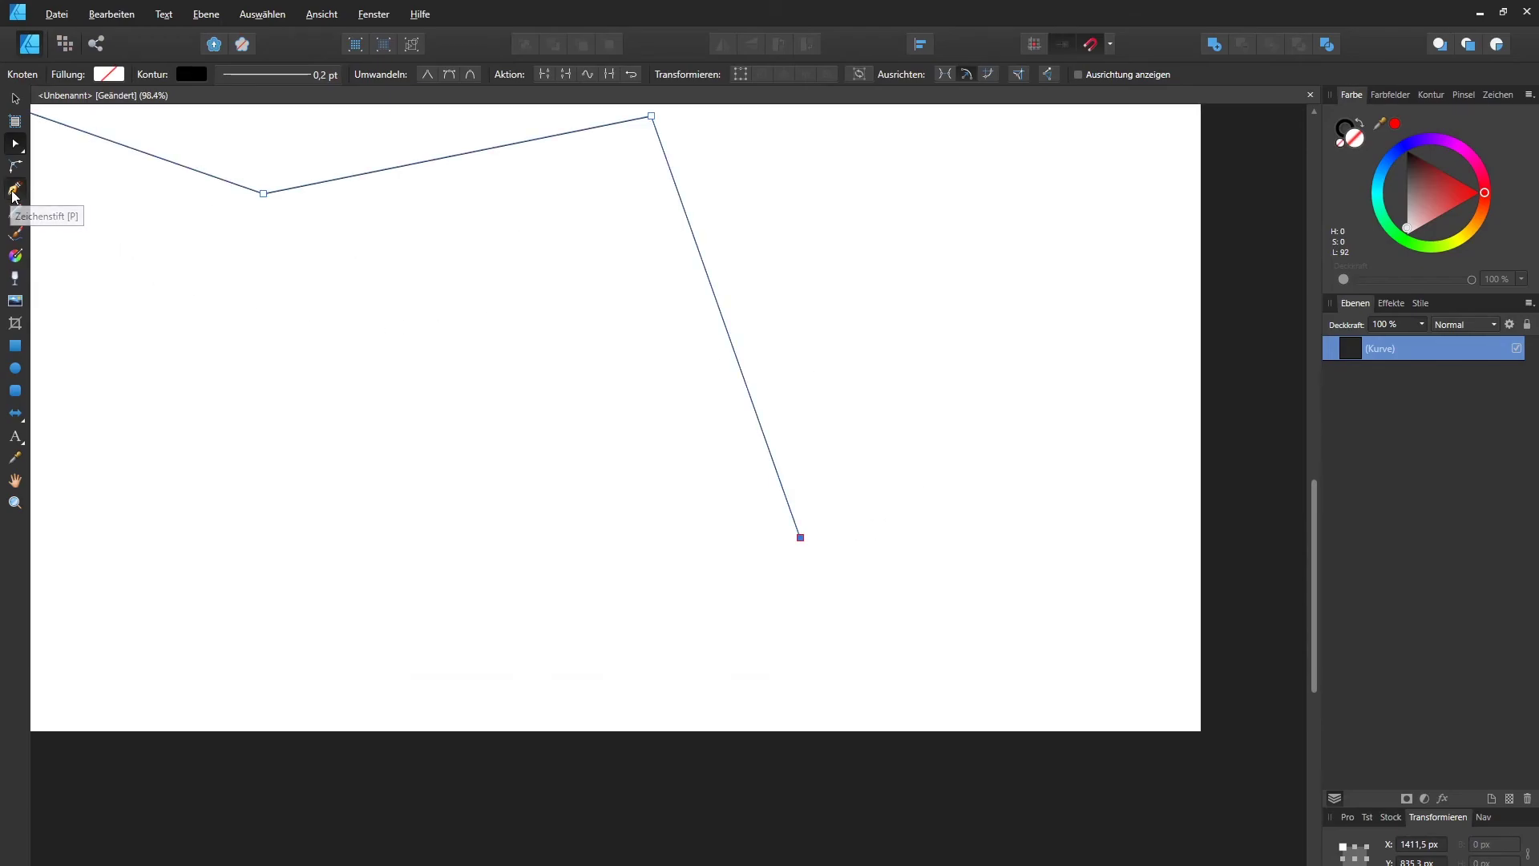
click(1039, 462)
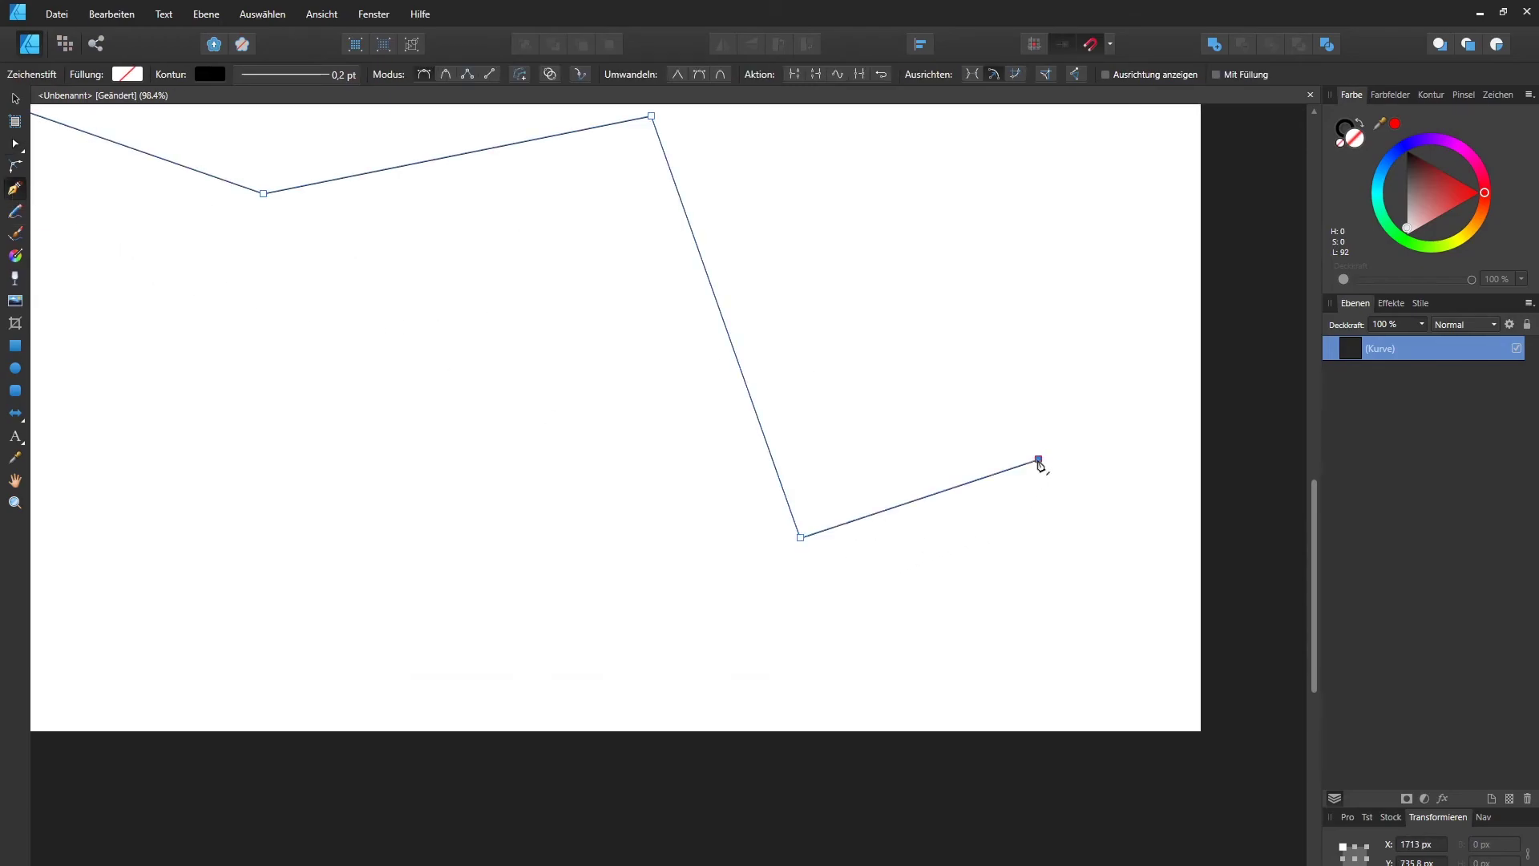
scroll(1041, 441, down, 3)
click(1039, 364)
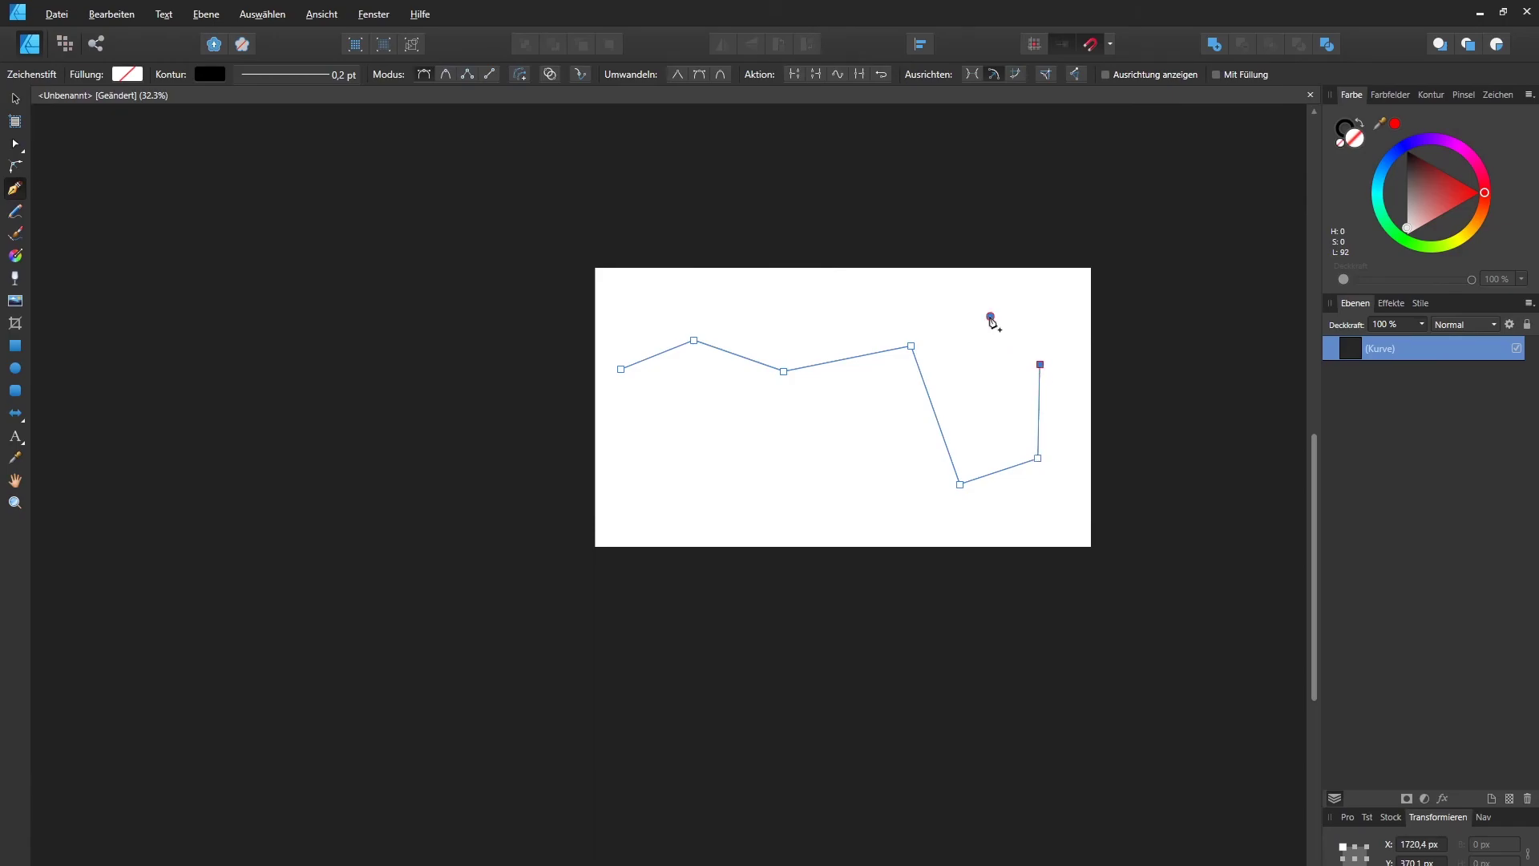
click(990, 317)
key(v)
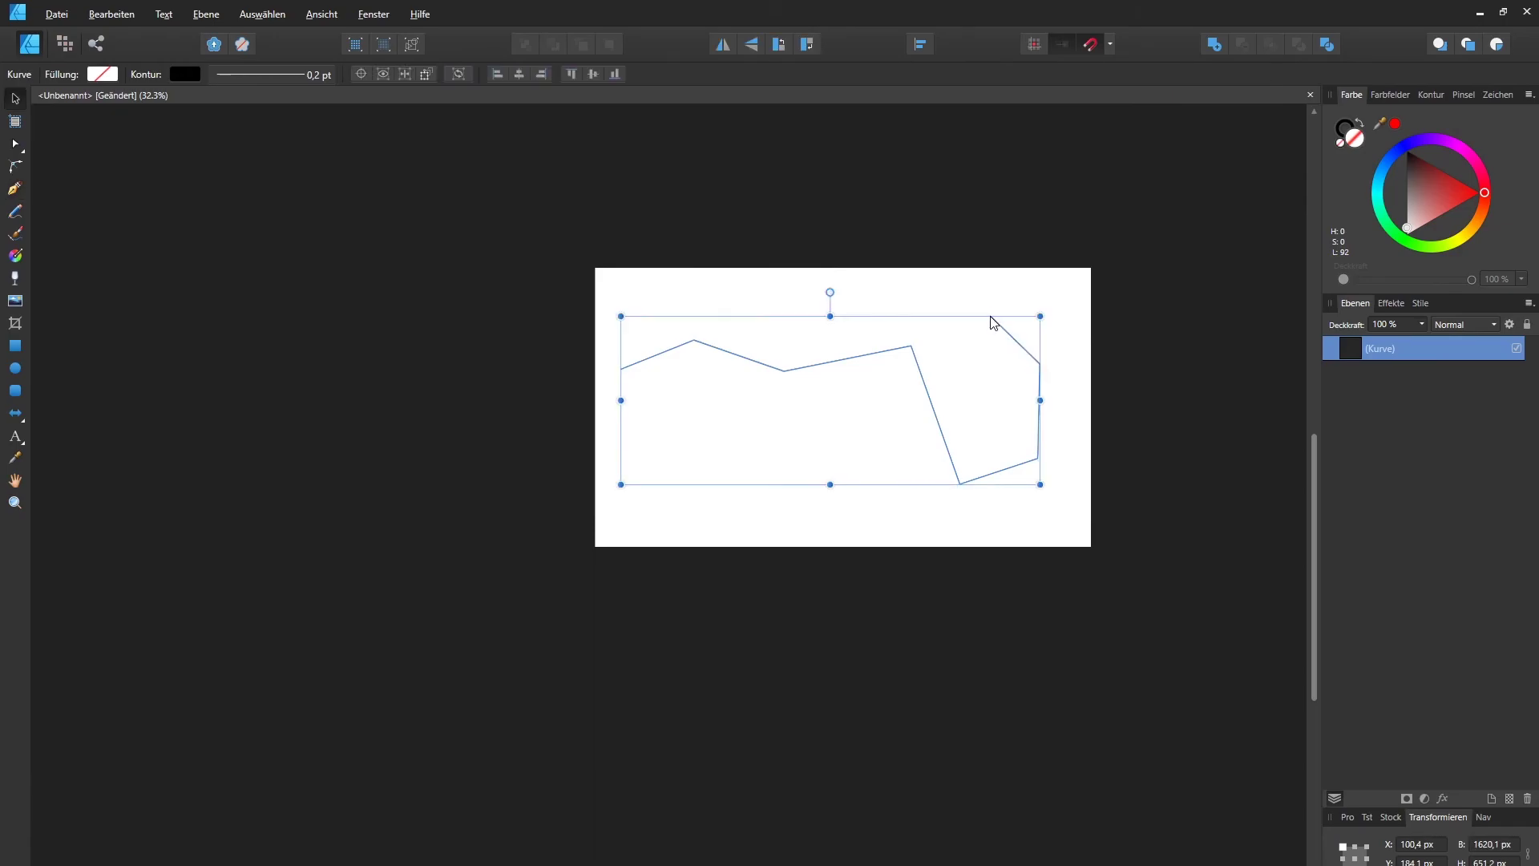